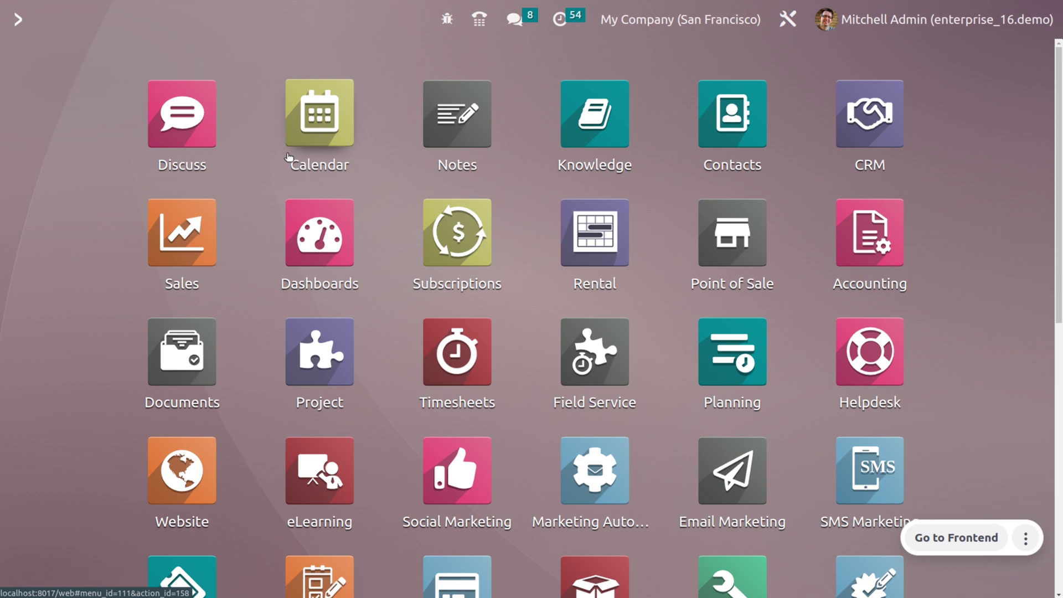
# Open the CRM app through the 'cr' search and go to its Configuration Settings page.
pyautogui.write('cr')
pyautogui.press('Return')
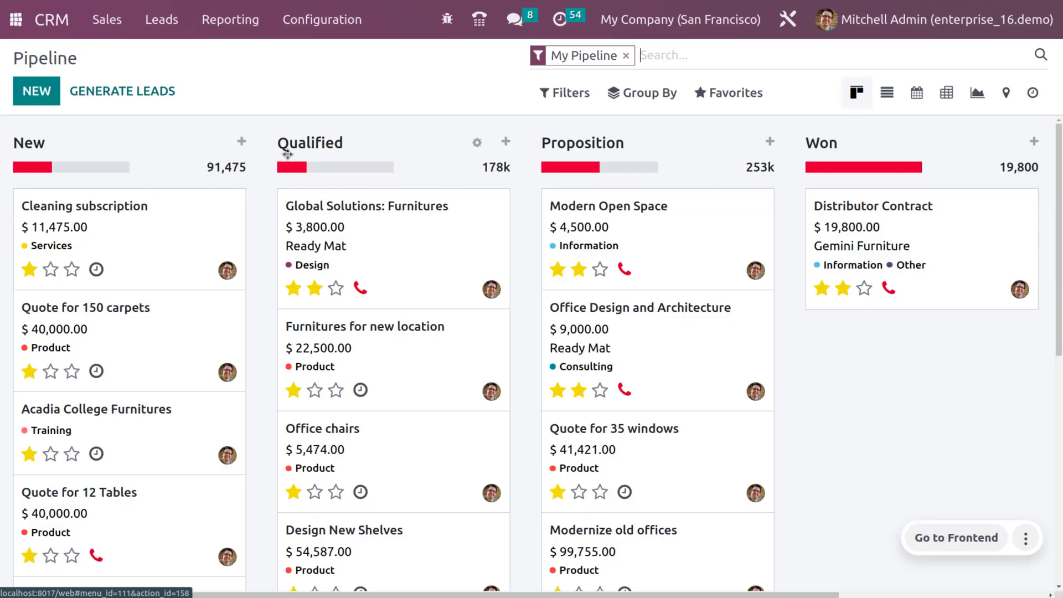
pyautogui.click(331, 16)
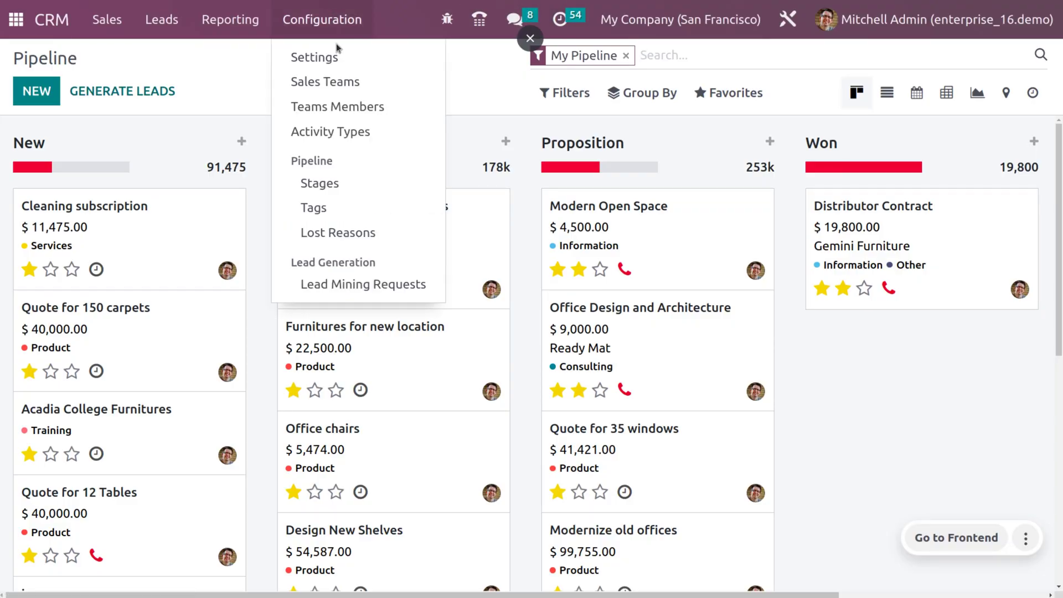
pyautogui.click(334, 58)
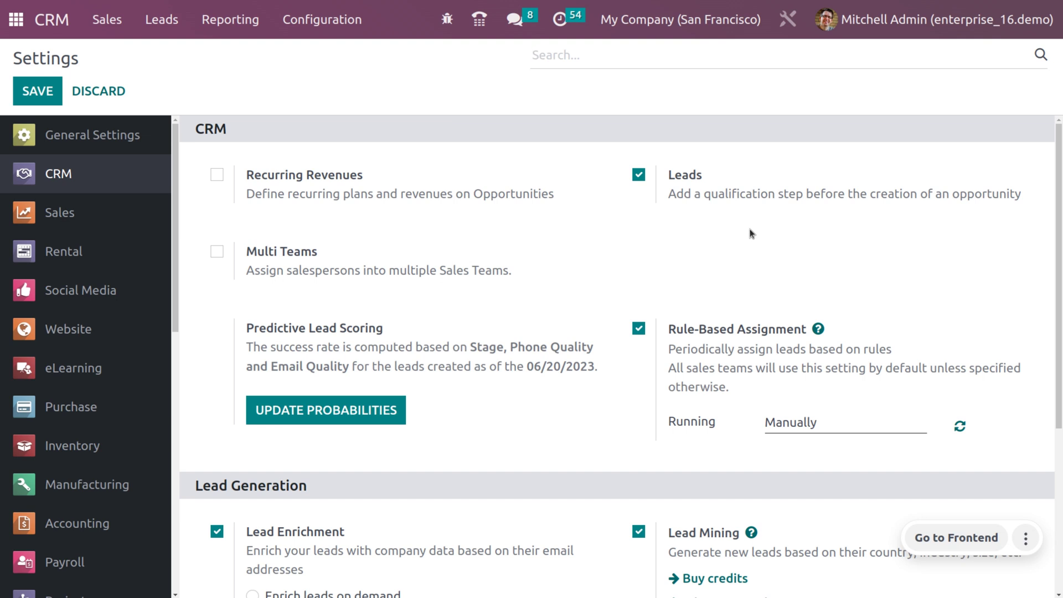
# Set Rule-Based Assignment to run Repeatedly every 1 Days and save the settings.
pyautogui.click(835, 429)
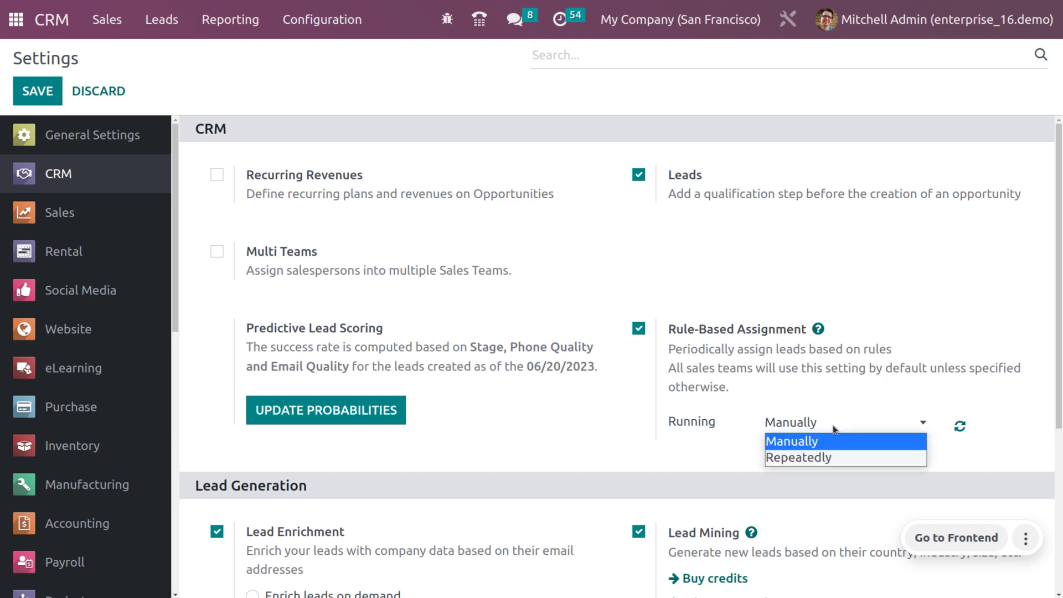
pyautogui.click(820, 458)
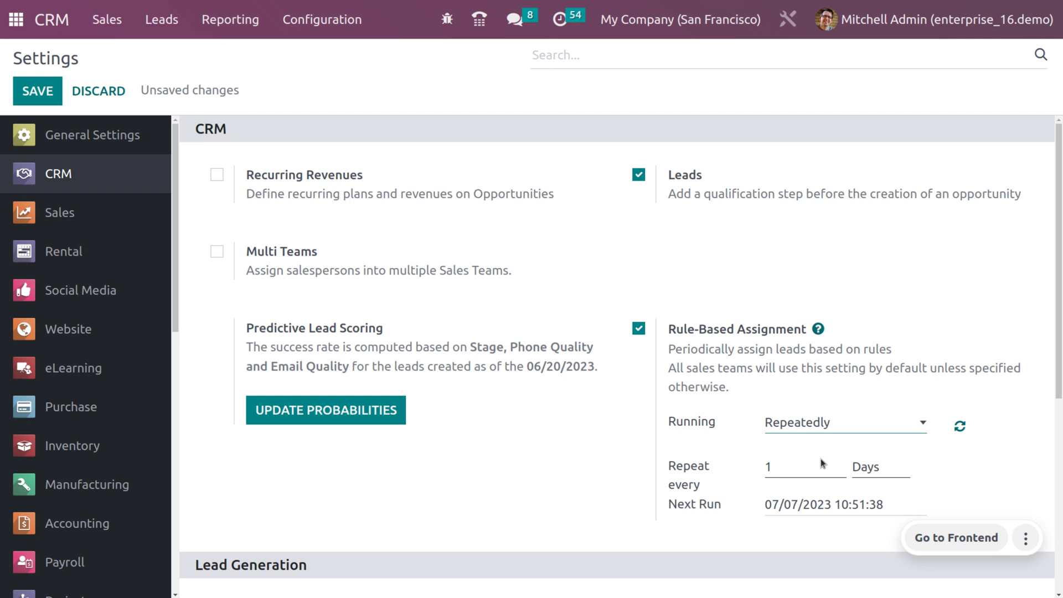
pyautogui.click(857, 472)
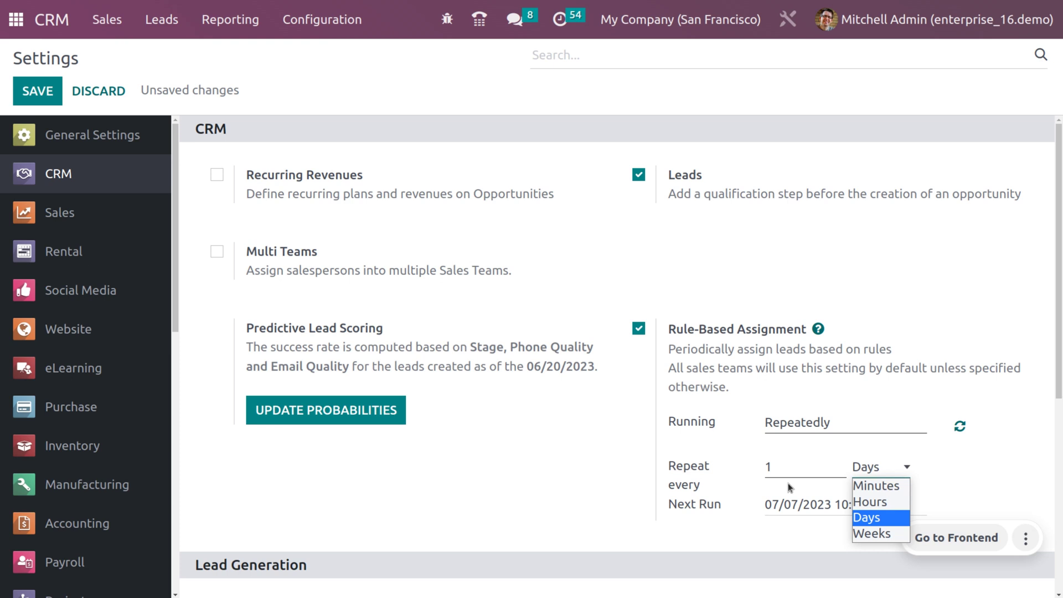
pyautogui.click(724, 273)
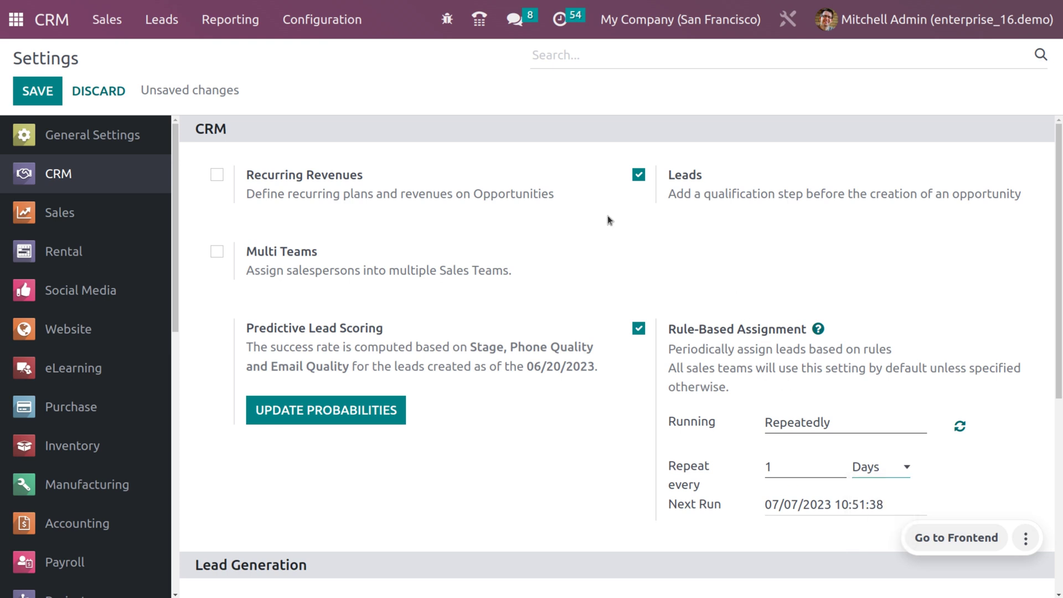
pyautogui.click(58, 94)
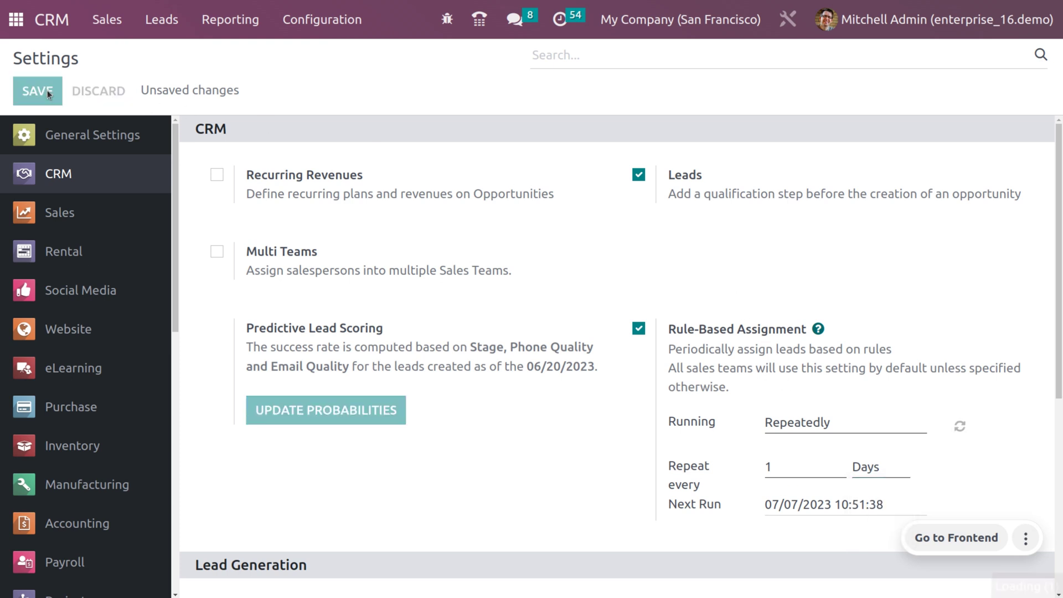
# Switch Rule-Based Assignment's Running mode back to Manually and save again.
pyautogui.click(775, 432)
pyautogui.click(779, 431)
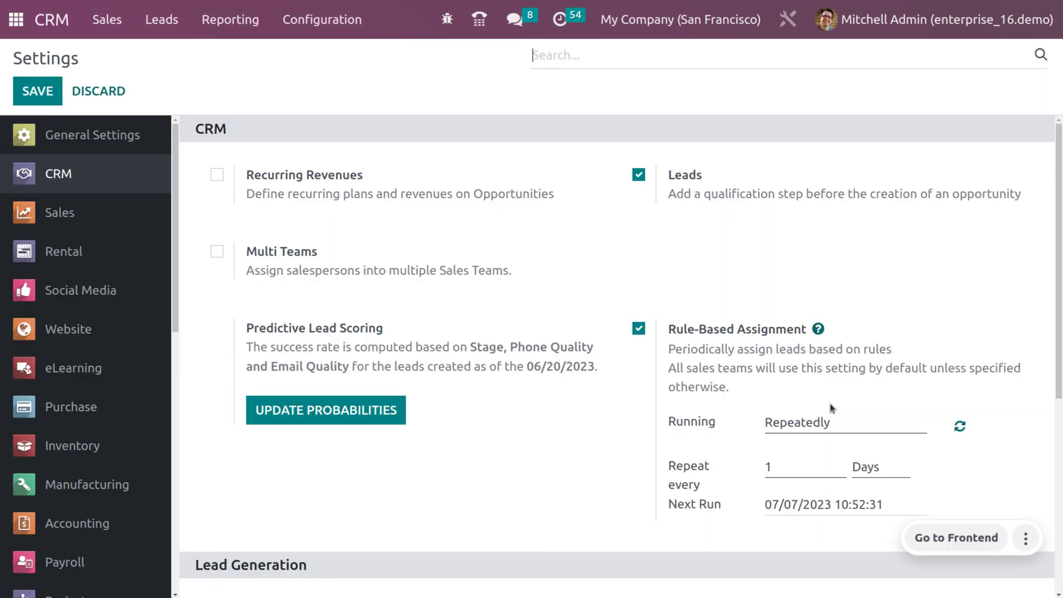
pyautogui.click(794, 430)
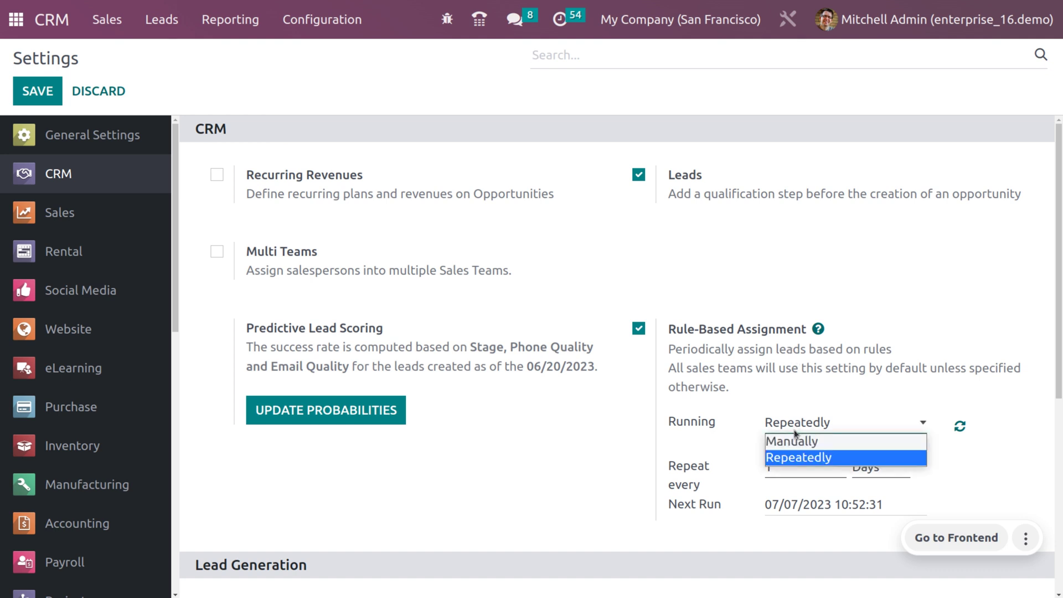
pyautogui.click(794, 438)
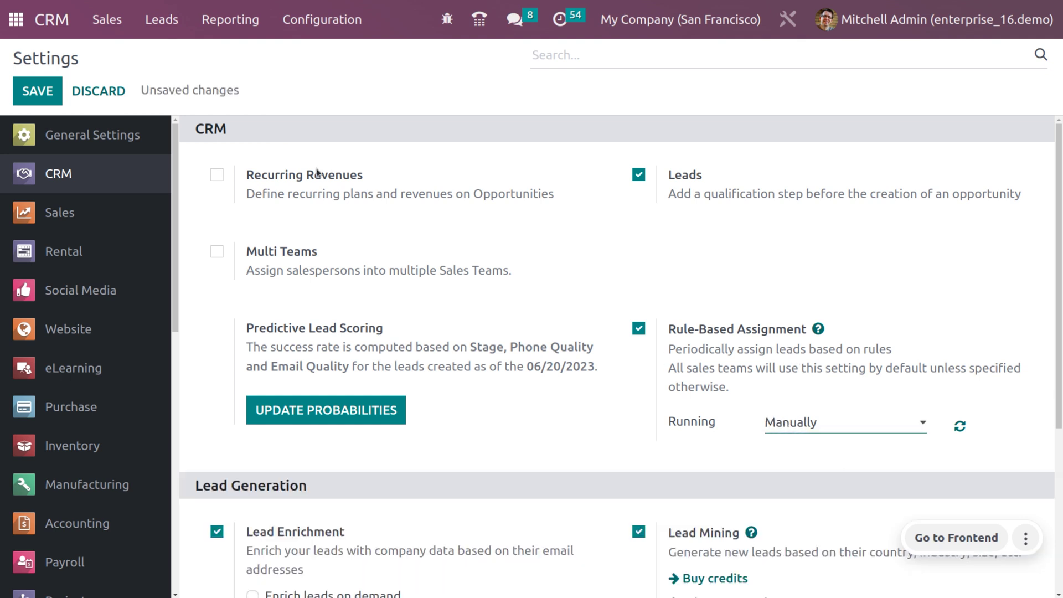
pyautogui.click(36, 89)
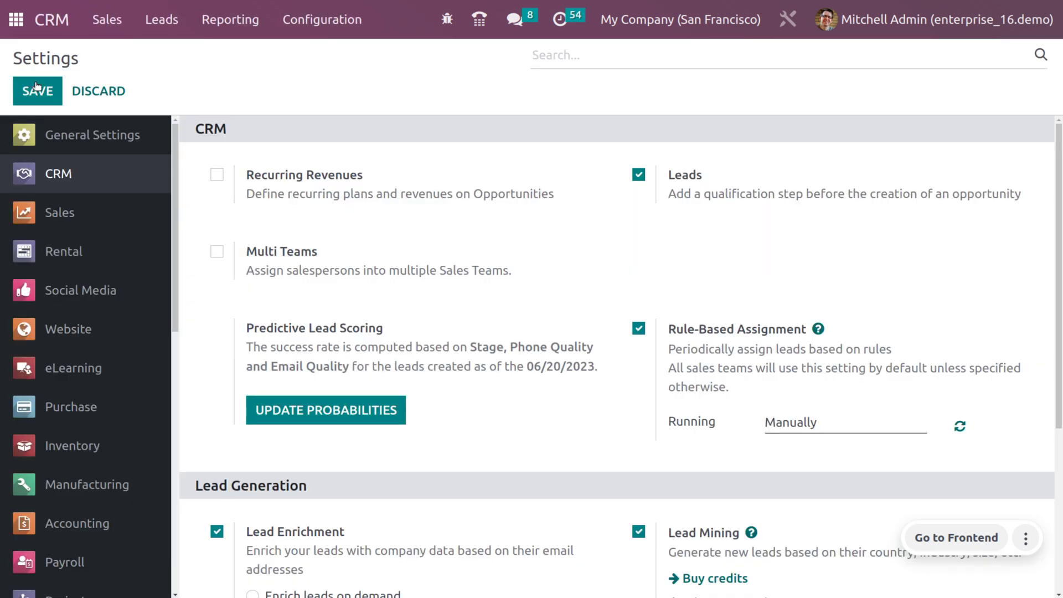
# Open the Sales team from Sales Teams and keep Accept Emails From set to Everyone.
pyautogui.click(302, 21)
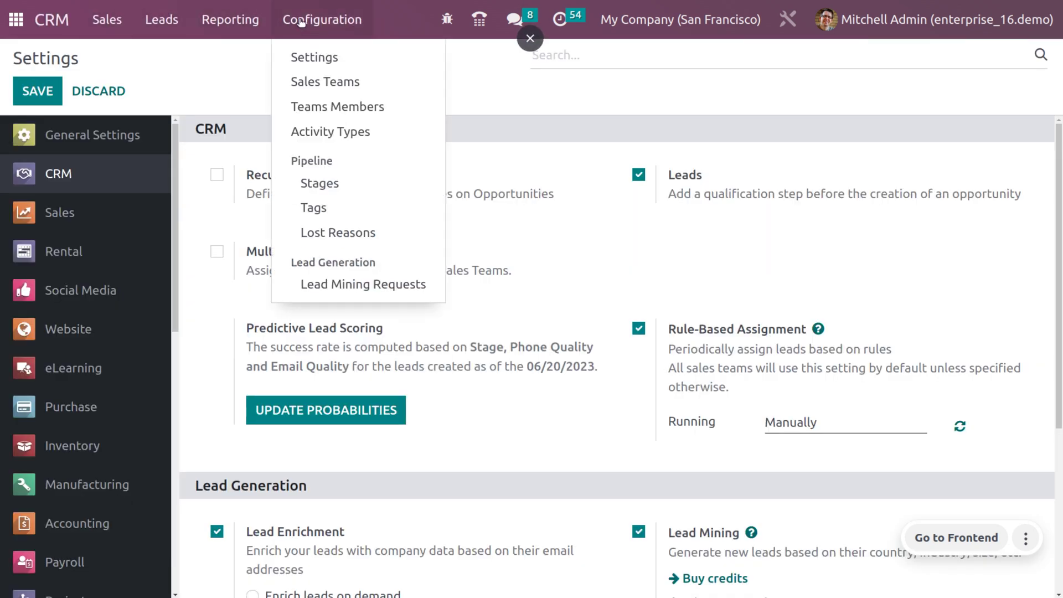
pyautogui.click(325, 81)
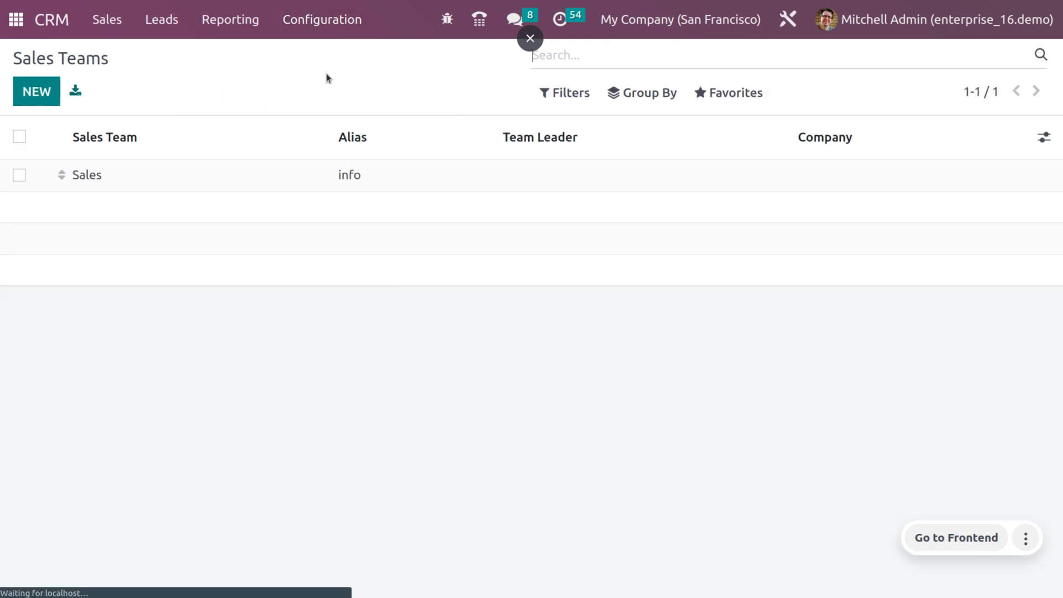
pyautogui.click(112, 178)
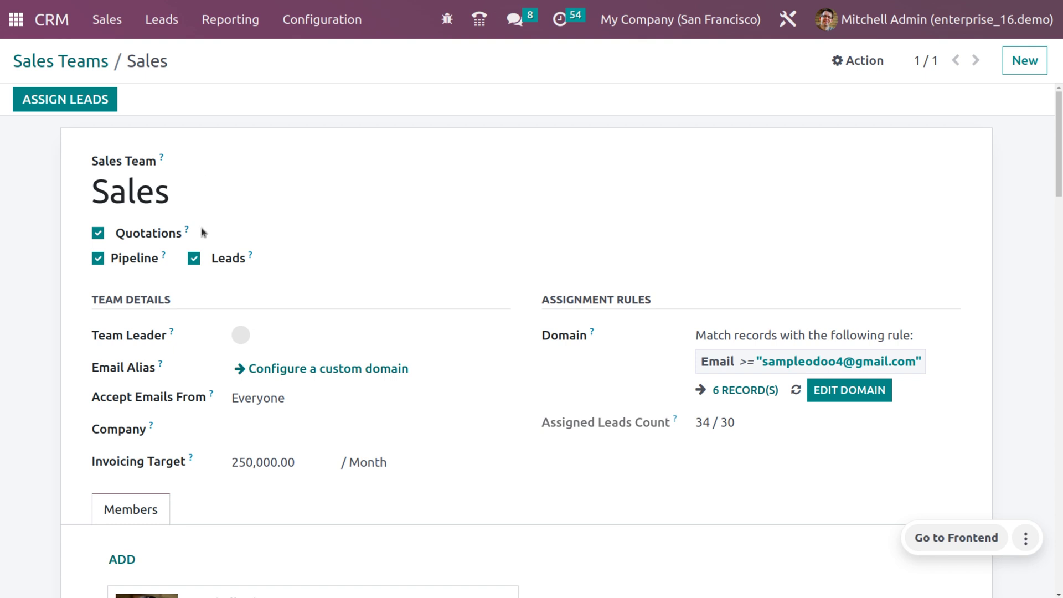
pyautogui.moveTo(160, 262)
pyautogui.click(347, 398)
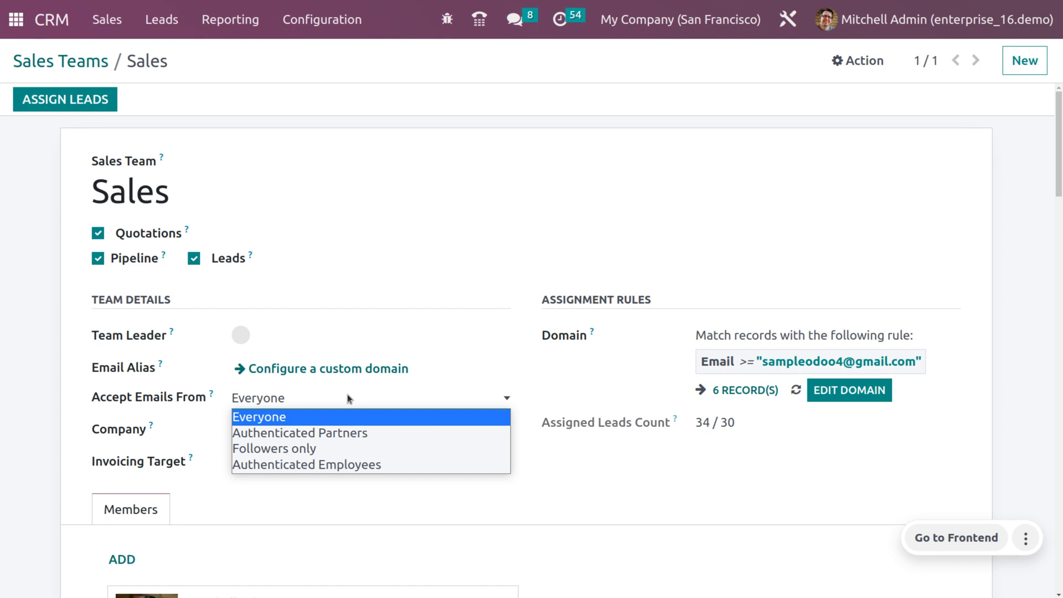
pyautogui.click(326, 418)
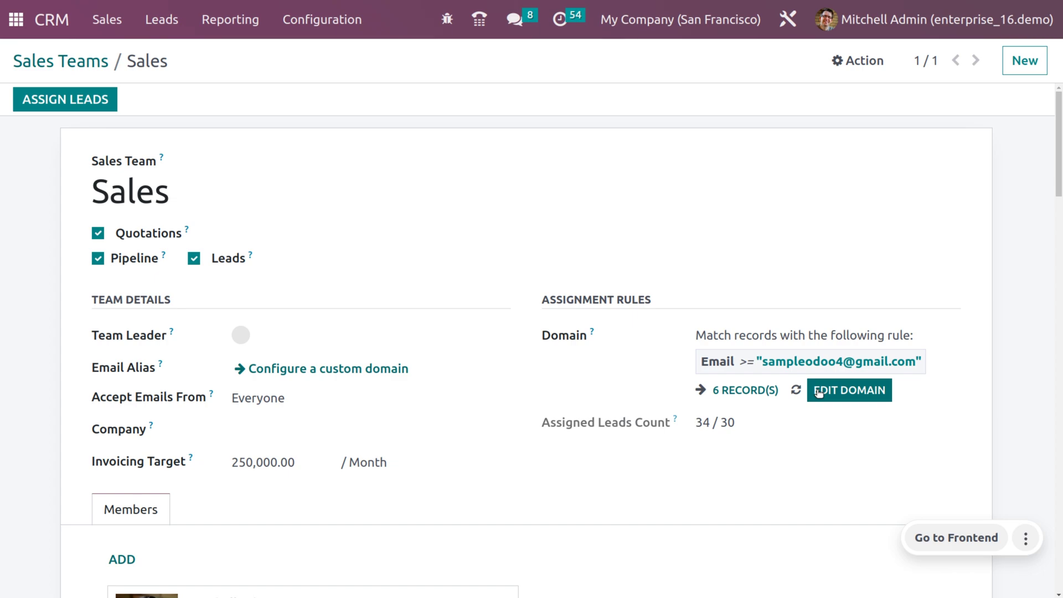
# Replace the assignment domain's Email value with the contact's new email address and apply the rule.
pyautogui.click(819, 392)
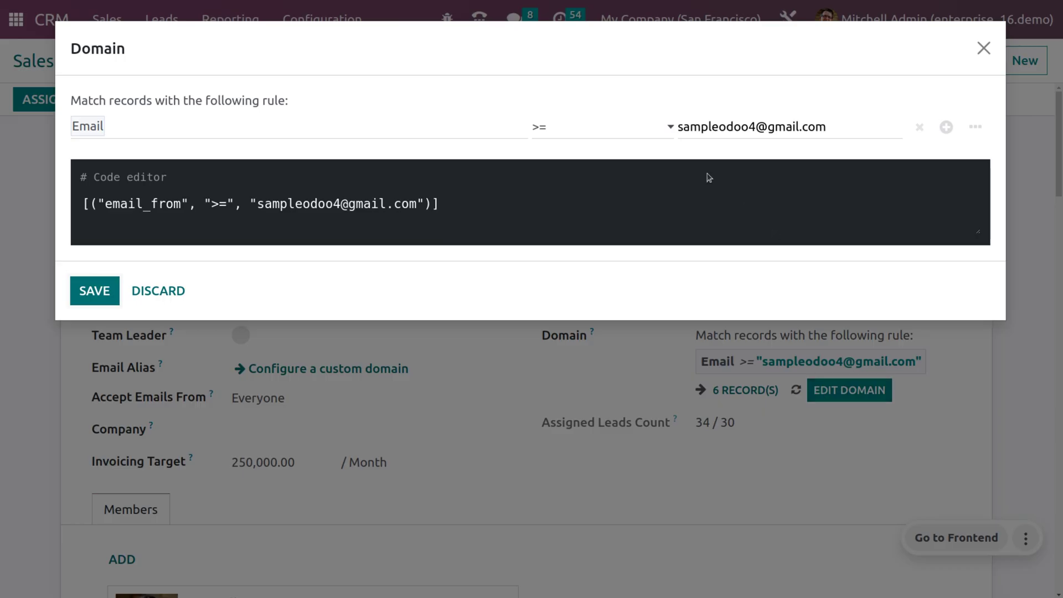
pyautogui.click(310, 128)
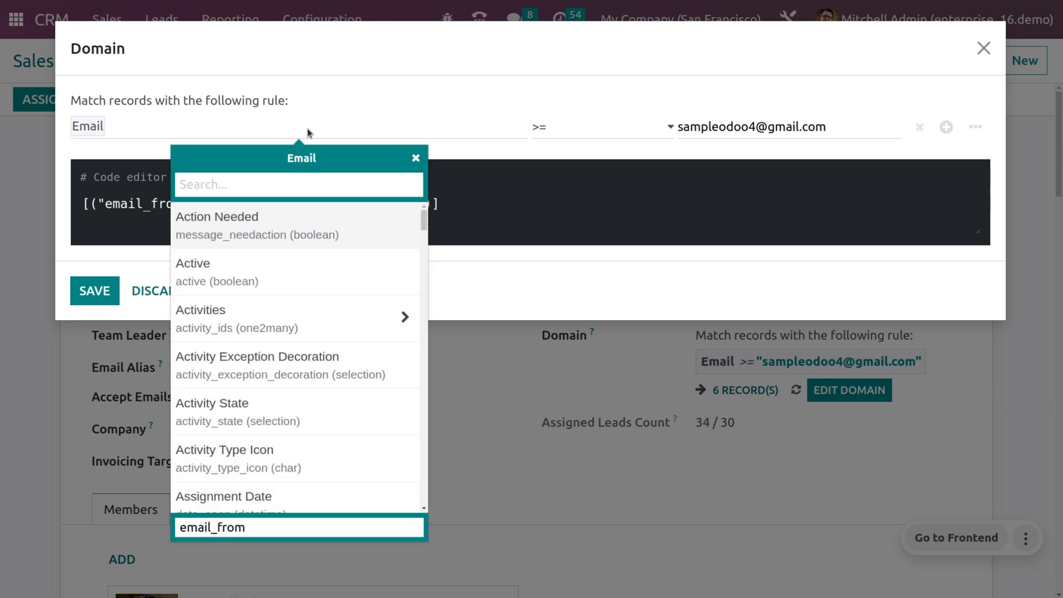
pyautogui.scroll(-5, 327, 419)
pyautogui.scroll(-2, 328, 419)
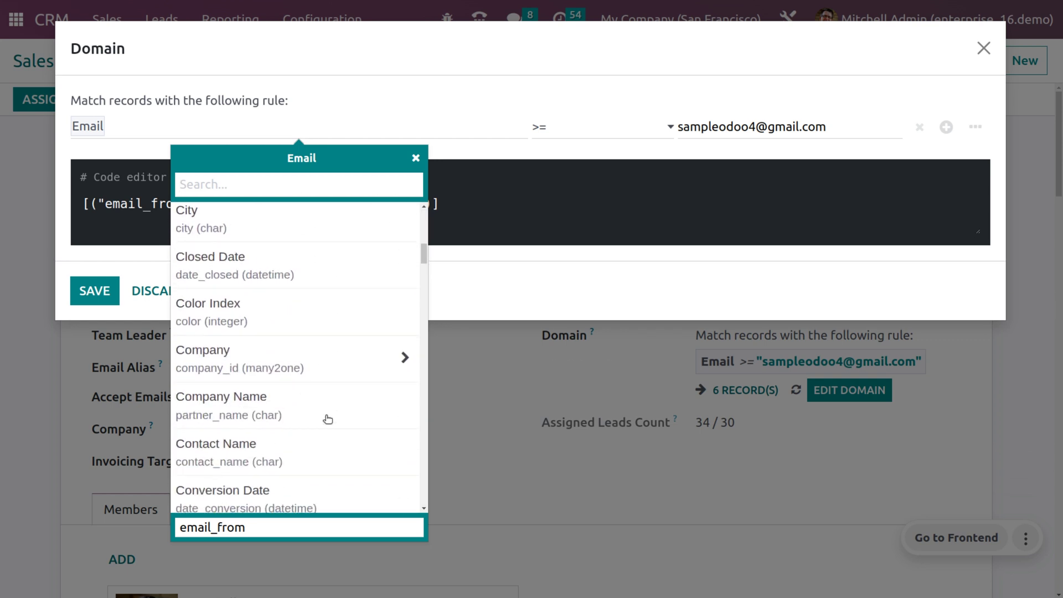
pyautogui.scroll(10, 328, 420)
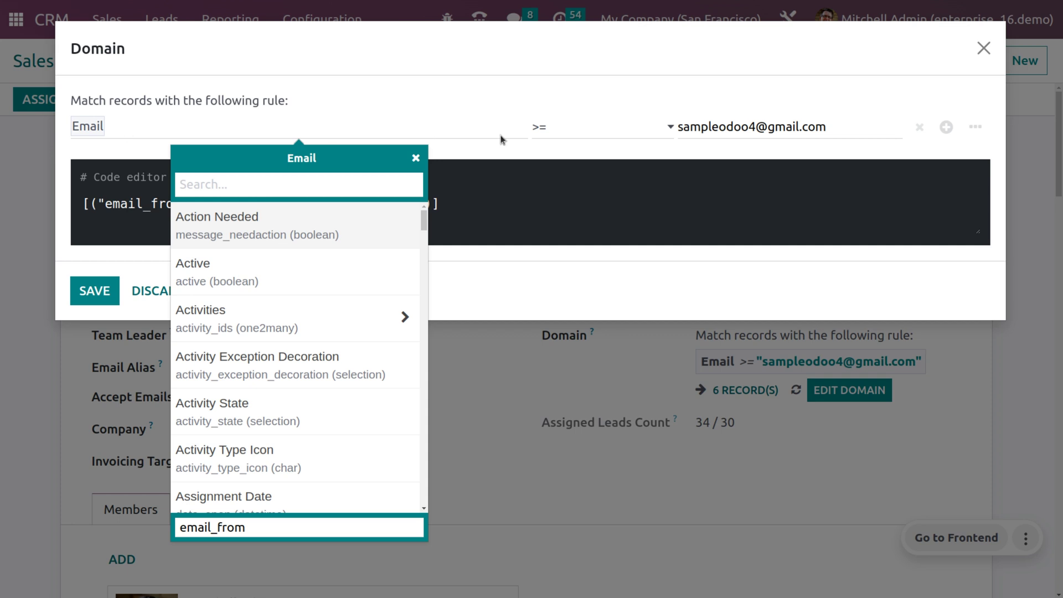
pyautogui.click(853, 132)
pyautogui.press('BackSpace')
pyautogui.press('BackSpace')
pyautogui.press('BackSpace')
pyautogui.press('BackSpace')
pyautogui.press('BackSpace')
pyautogui.press('BackSpace')
pyautogui.press('BackSpace')
pyautogui.press('BackSpace')
pyautogui.press('BackSpace')
pyautogui.press('BackSpace')
pyautogui.press('BackSpace')
pyautogui.press('BackSpace')
pyautogui.press('BackSpace')
pyautogui.press('BackSpace')
pyautogui.press('BackSpace')
pyautogui.press('BackSpace')
pyautogui.press('BackSpace')
pyautogui.press('BackSpace')
pyautogui.press('BackSpace')
pyautogui.press('BackSpace')
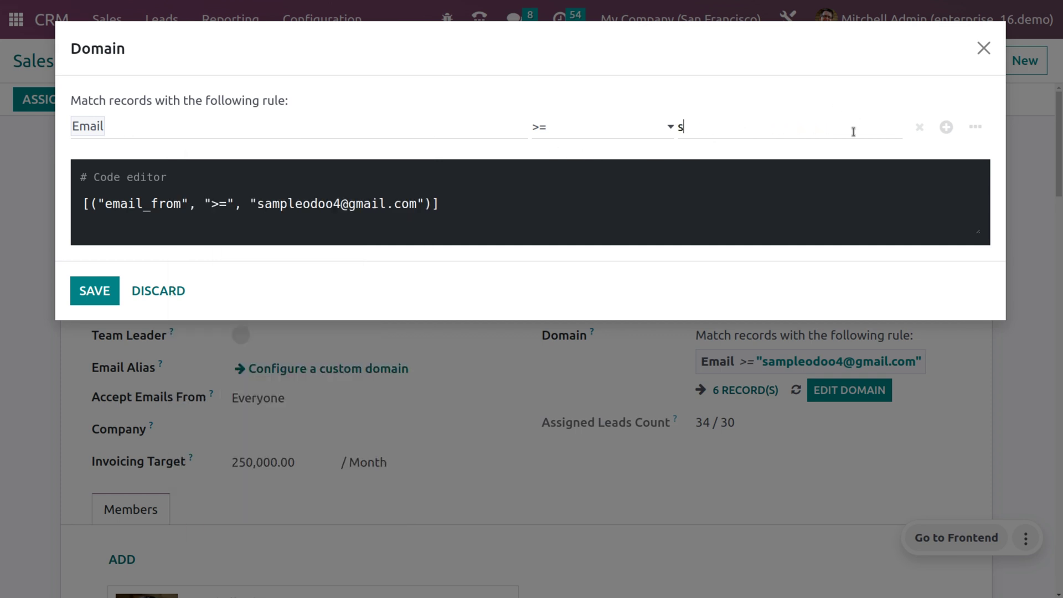
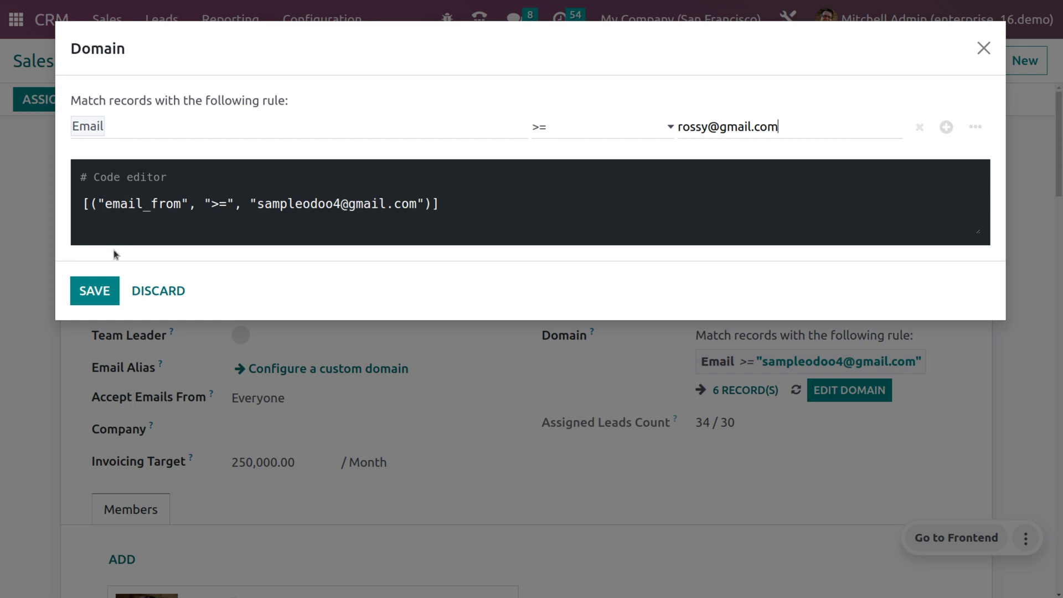
pyautogui.click(95, 290)
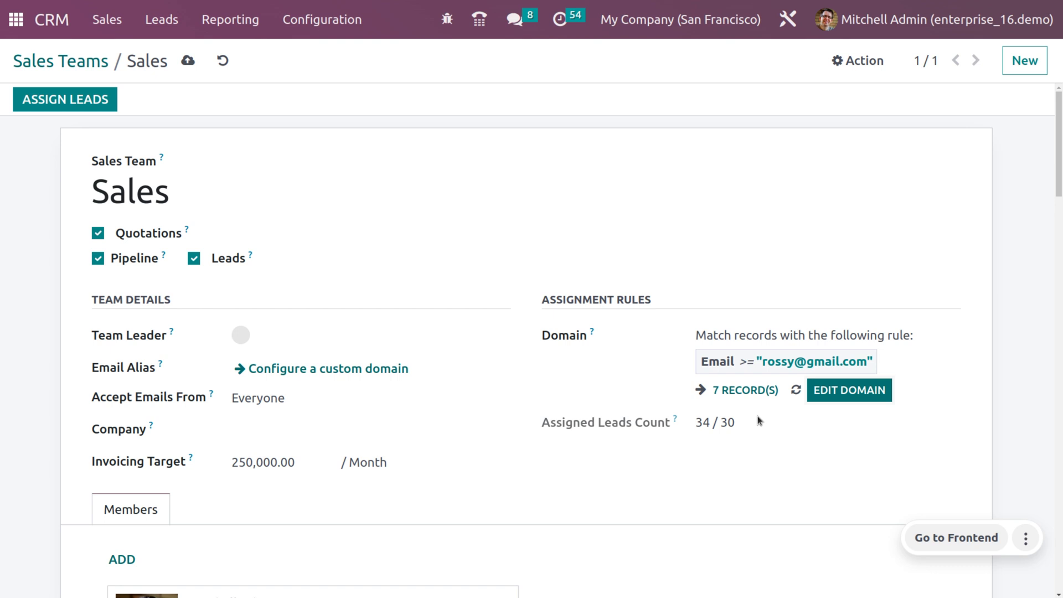
# Save the Sales team with its updated domain and return to the Leads list.
pyautogui.scroll(-3, 758, 421)
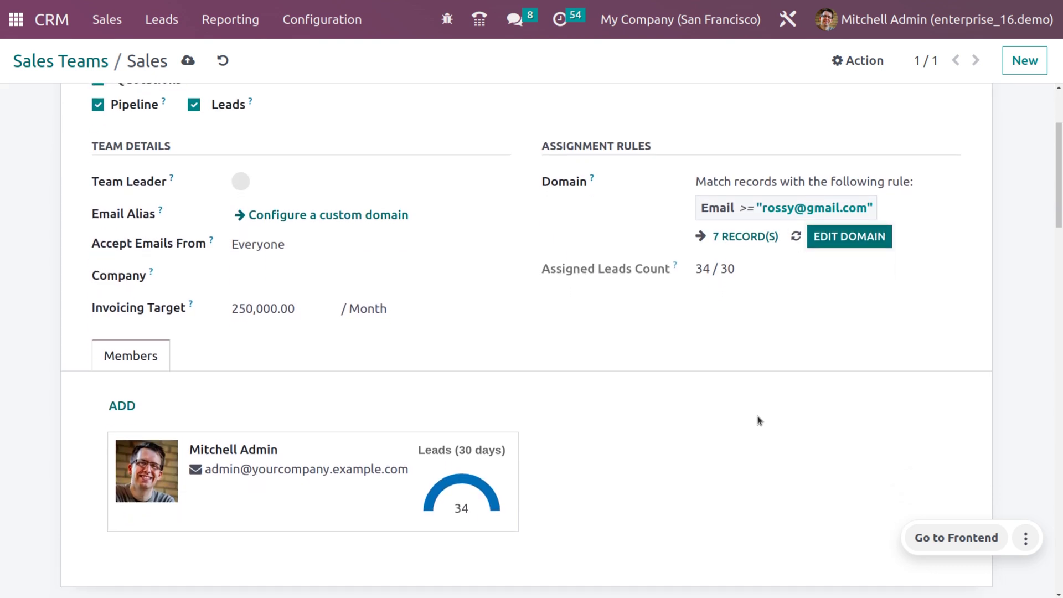
pyautogui.scroll(1, 758, 417)
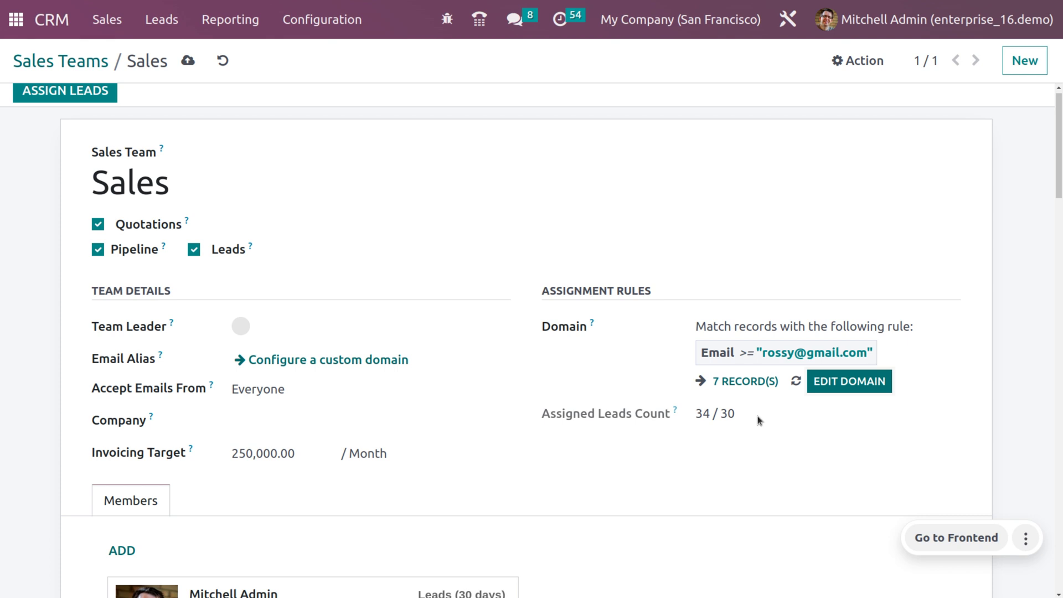
pyautogui.scroll(1, 646, 432)
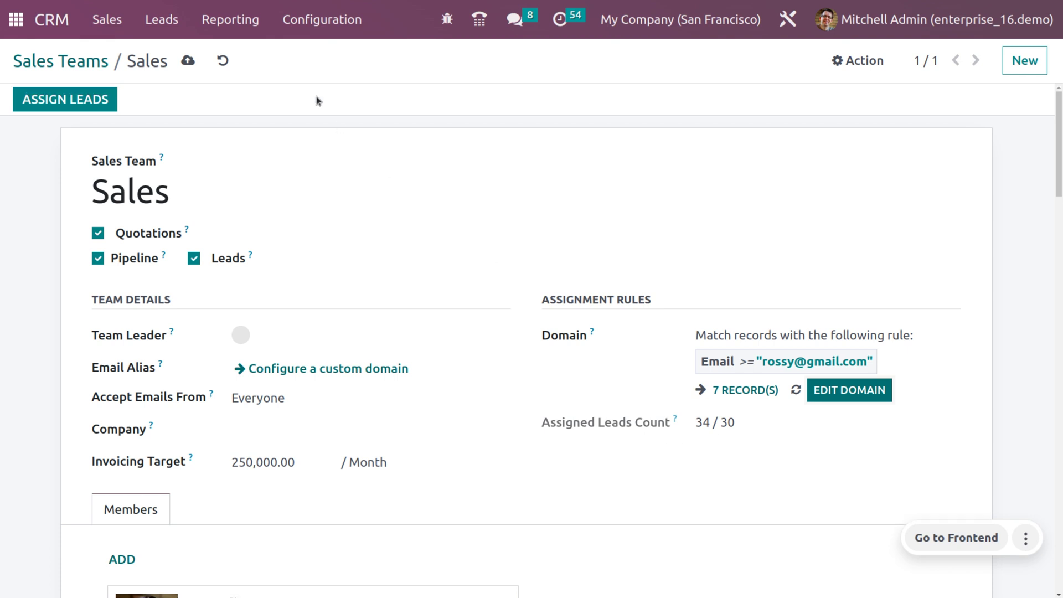
pyautogui.click(188, 61)
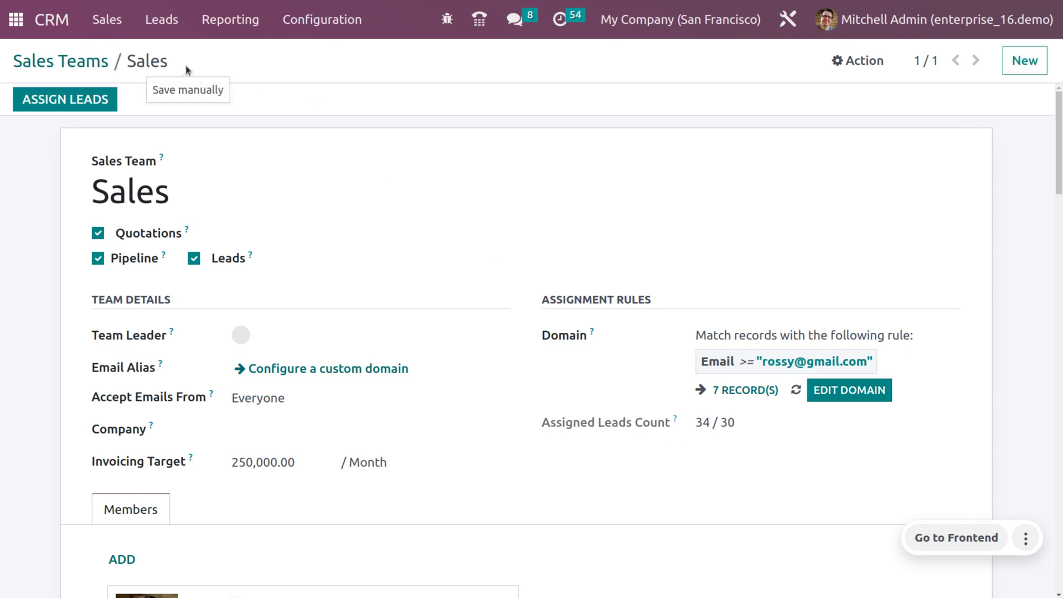
pyautogui.click(161, 20)
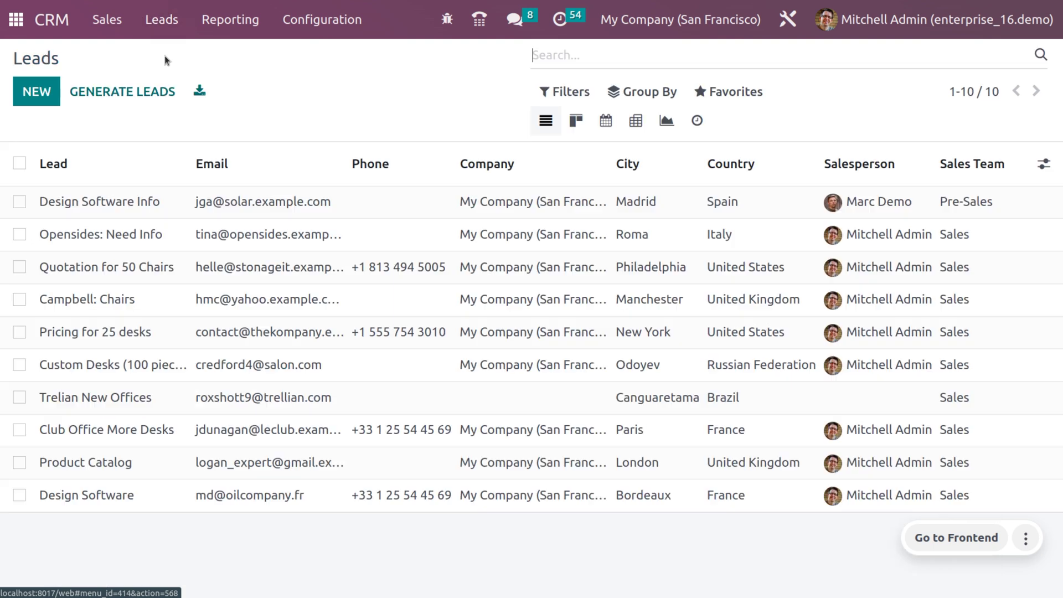
# Create a new lead titled 'Product pricing in 2023' with the contact's name and email address.
pyautogui.click(37, 92)
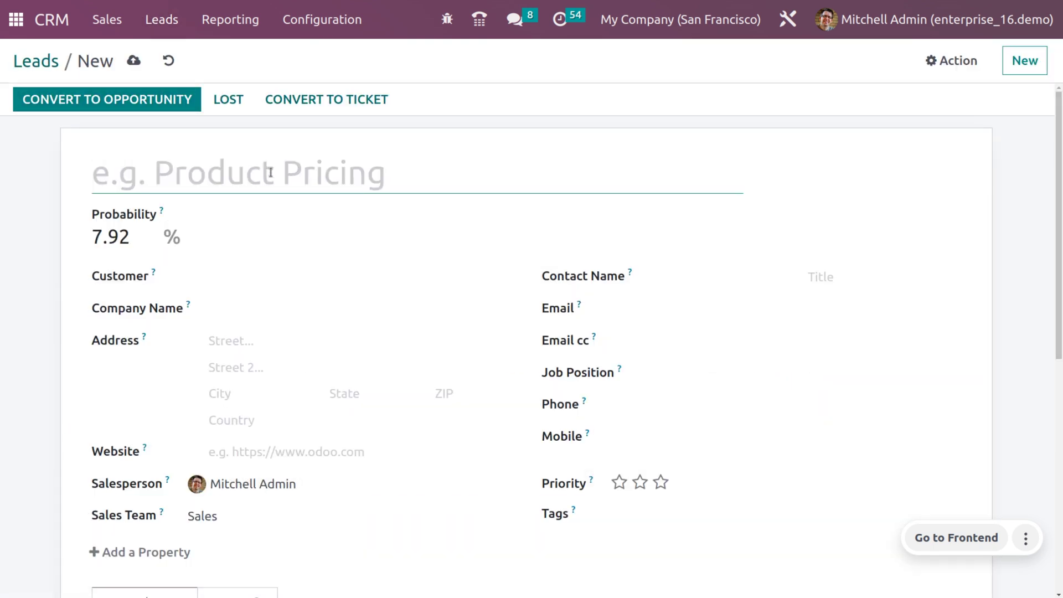
pyautogui.write('Product pricing in 2')
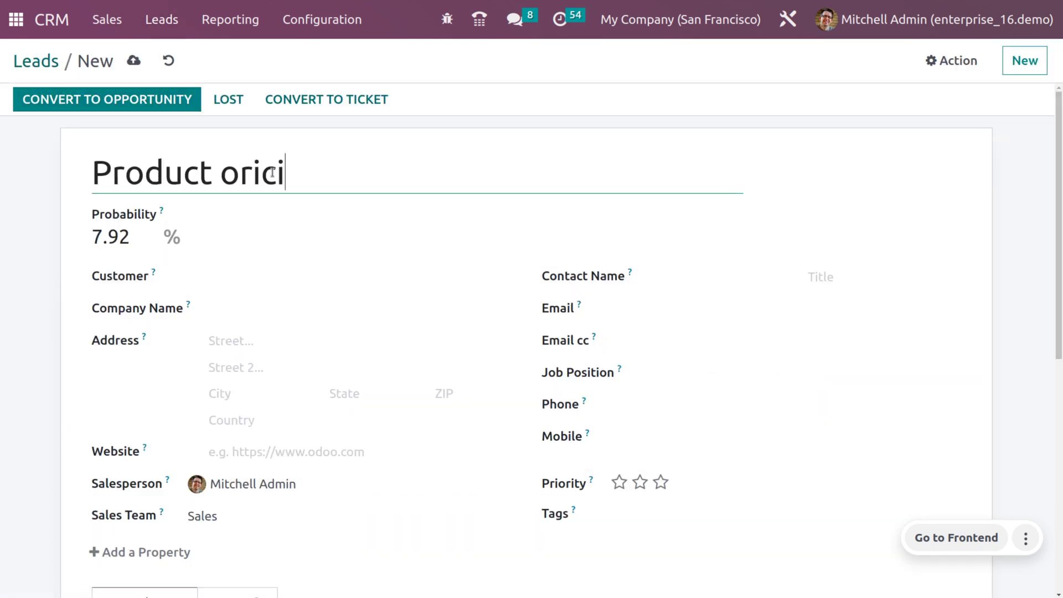
pyautogui.write('023')
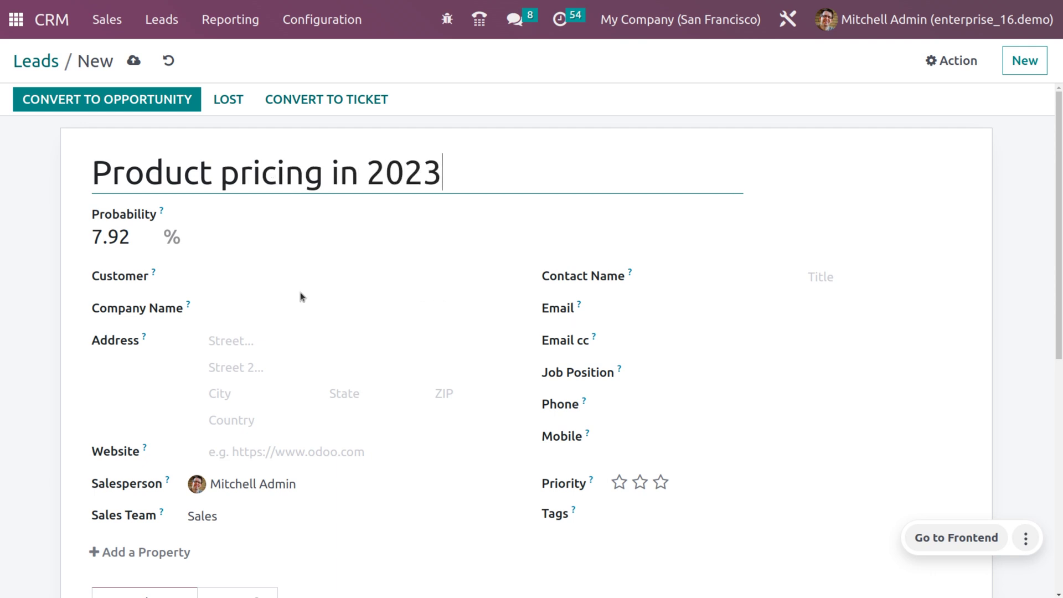
pyautogui.click(696, 275)
pyautogui.write('rossy')
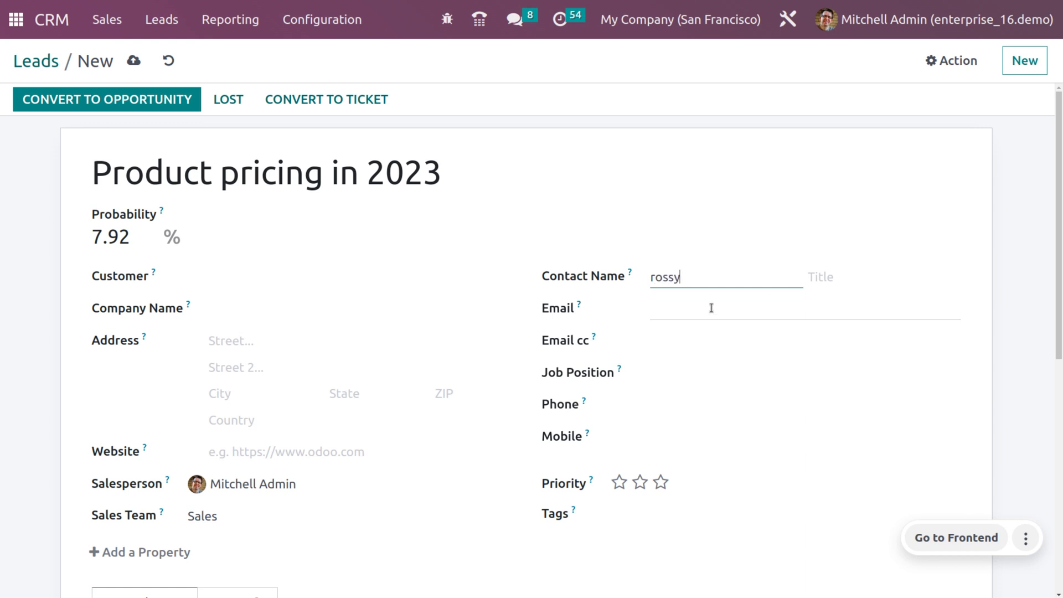
pyautogui.click(711, 308)
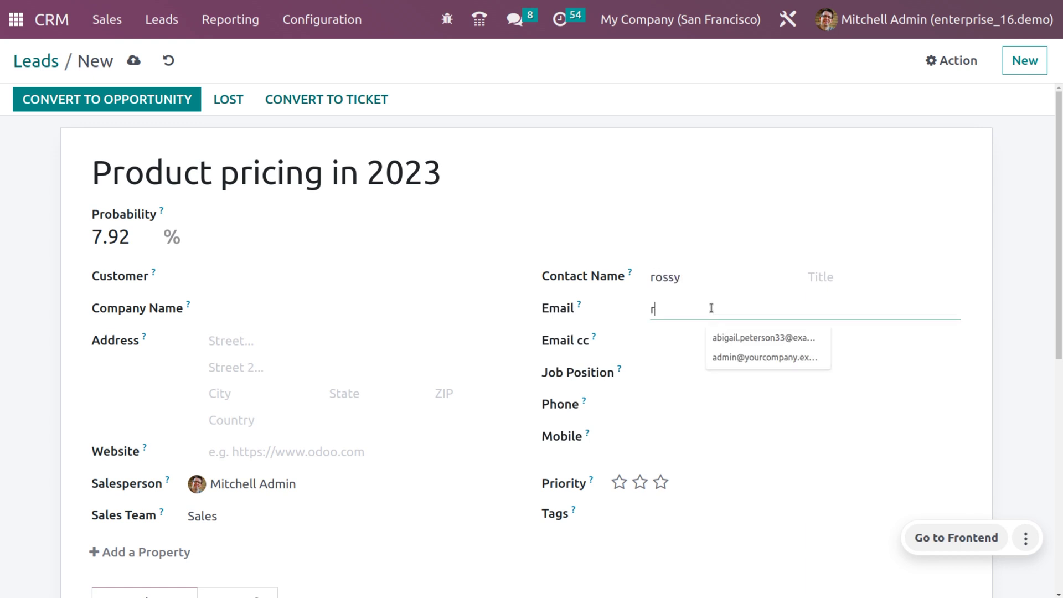
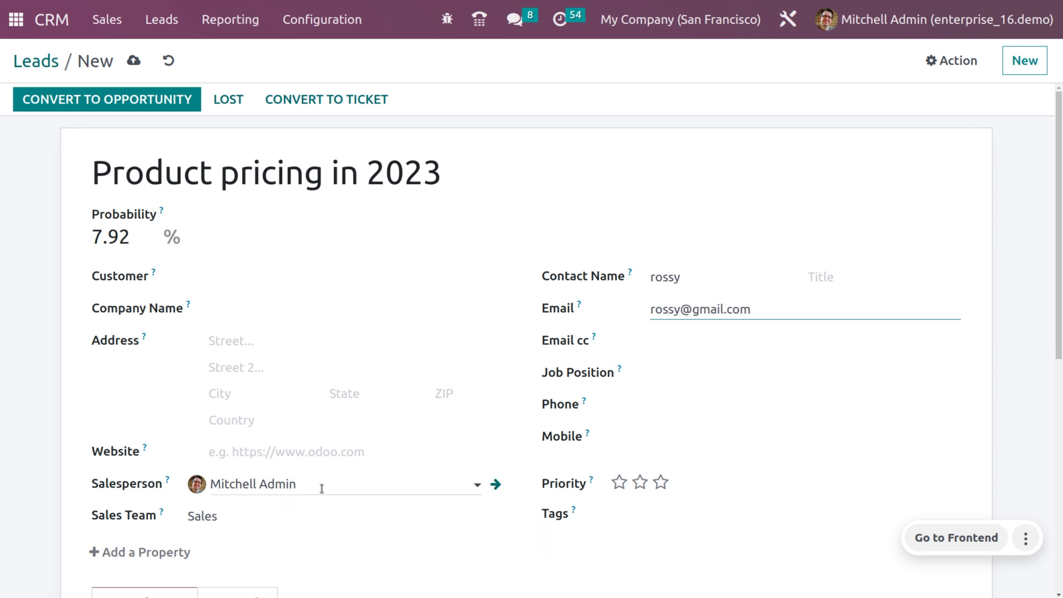
# Clear the lead's salesperson and sales team, save it, and review its extra information.
pyautogui.click(322, 489)
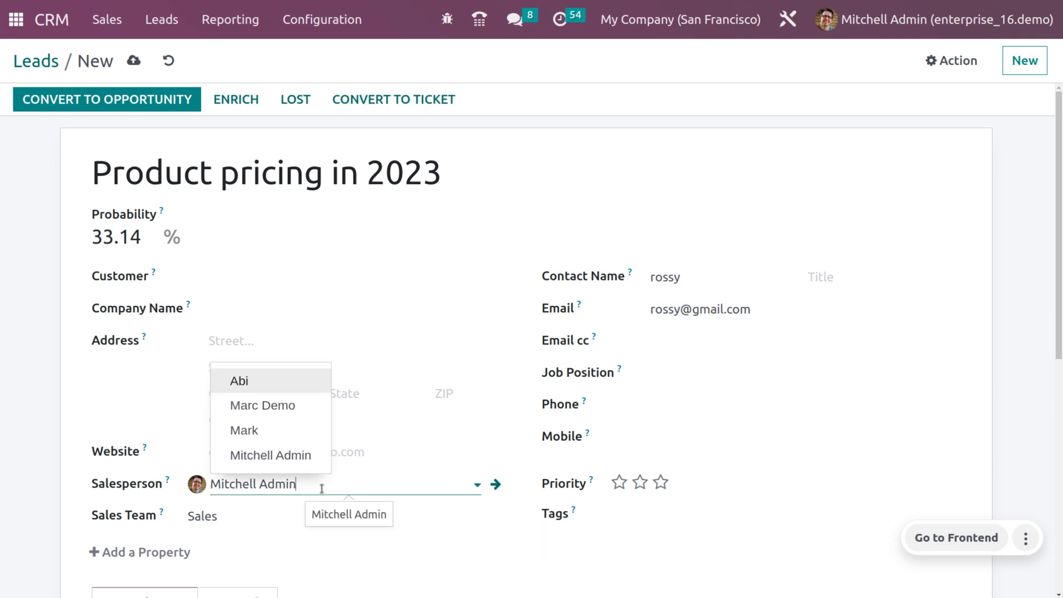
pyautogui.press('BackSpace')
pyautogui.press('BackSpace')
pyautogui.press('BackSpace')
pyautogui.press('BackSpace')
pyautogui.press('BackSpace')
pyautogui.press('BackSpace')
pyautogui.press('BackSpace')
pyautogui.press('BackSpace')
pyautogui.press('BackSpace')
pyautogui.press('BackSpace')
pyautogui.press('BackSpace')
pyautogui.press('BackSpace')
pyautogui.press('BackSpace')
pyautogui.press('BackSpace')
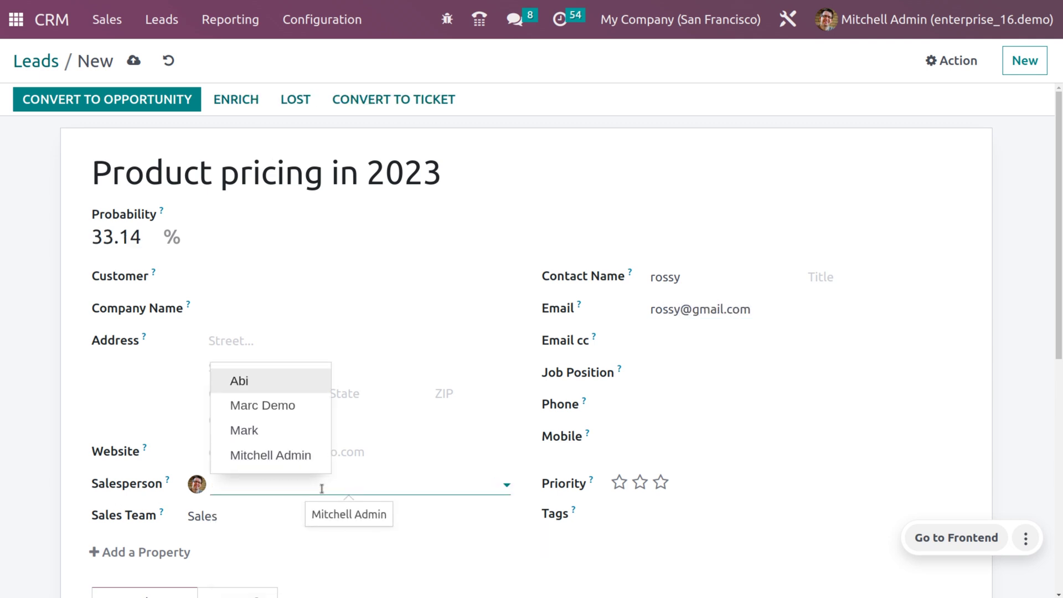
pyautogui.click(240, 511)
pyautogui.press('BackSpace')
pyautogui.press('BackSpace')
pyautogui.press('BackSpace')
pyautogui.press('BackSpace')
pyautogui.press('BackSpace')
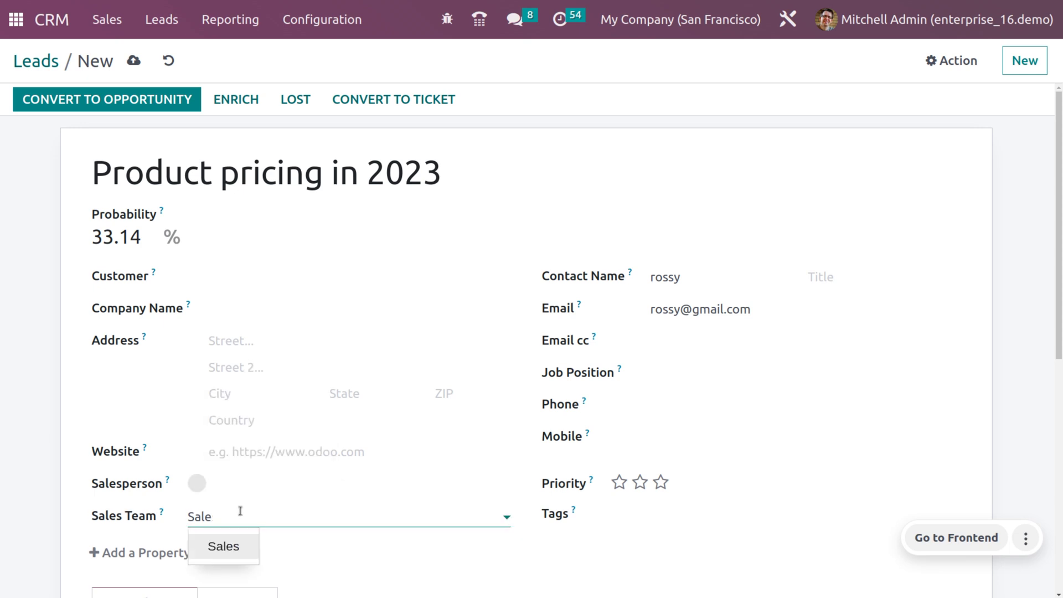
pyautogui.click(136, 61)
pyautogui.scroll(-2, 381, 294)
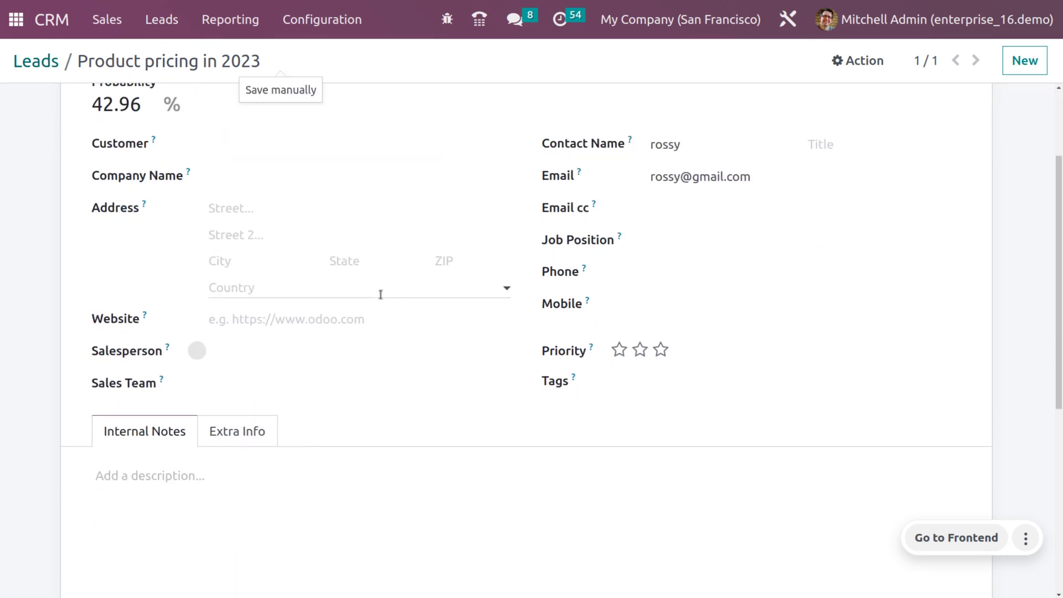
pyautogui.click(264, 438)
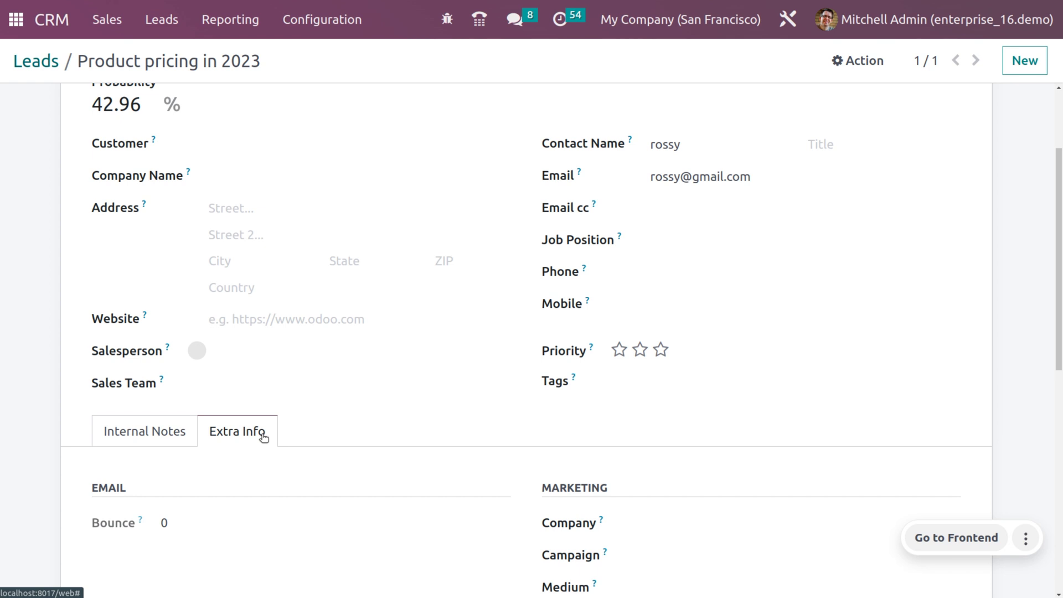
pyautogui.scroll(3, 244, 350)
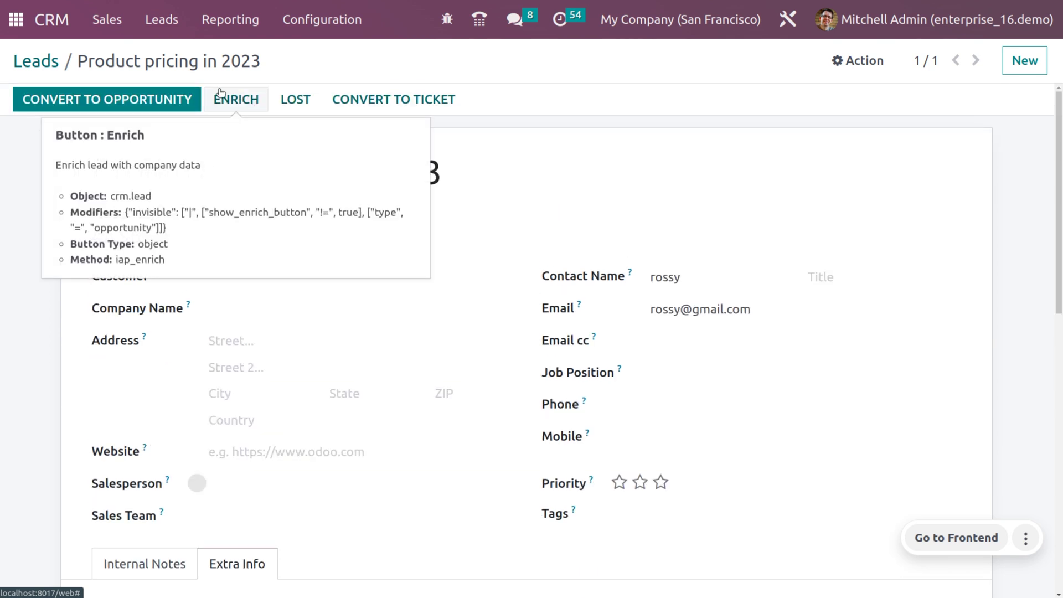
# Convert 'Product pricing in 2023' into an opportunity linked to an existing customer.
pyautogui.click(144, 104)
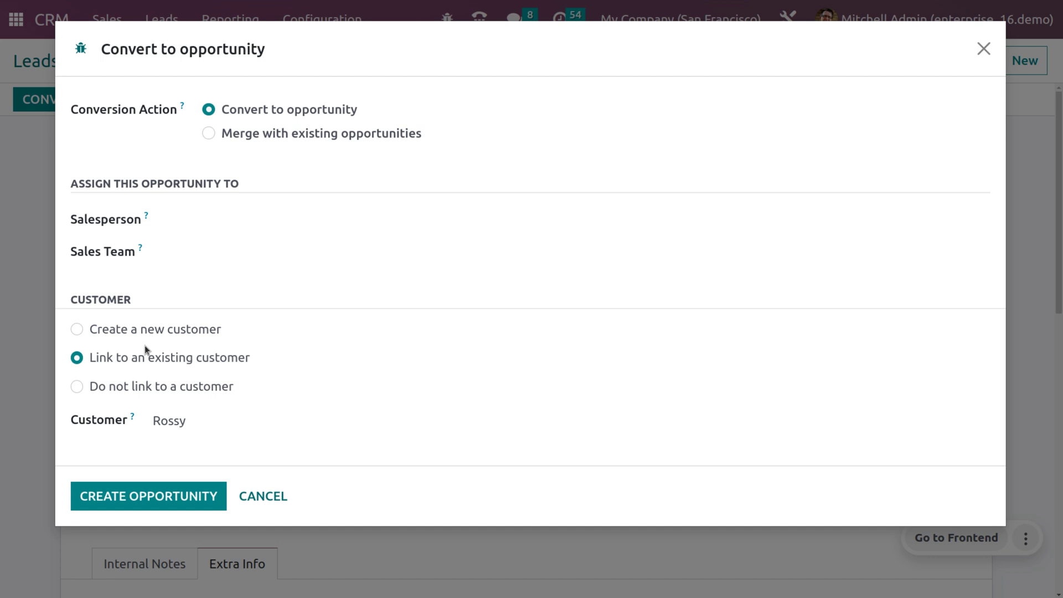
pyautogui.click(126, 507)
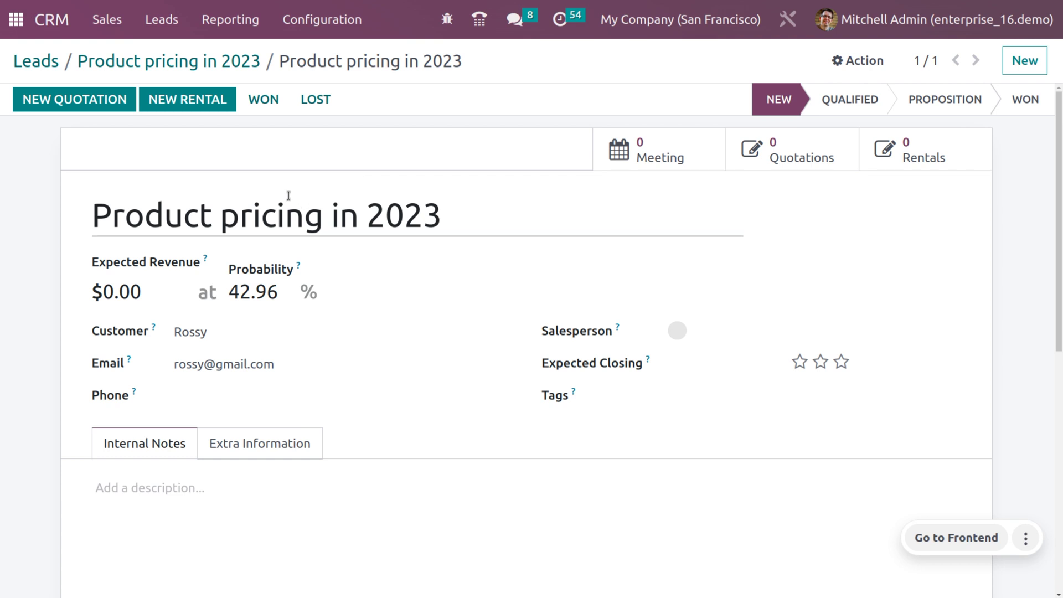
pyautogui.click(95, 17)
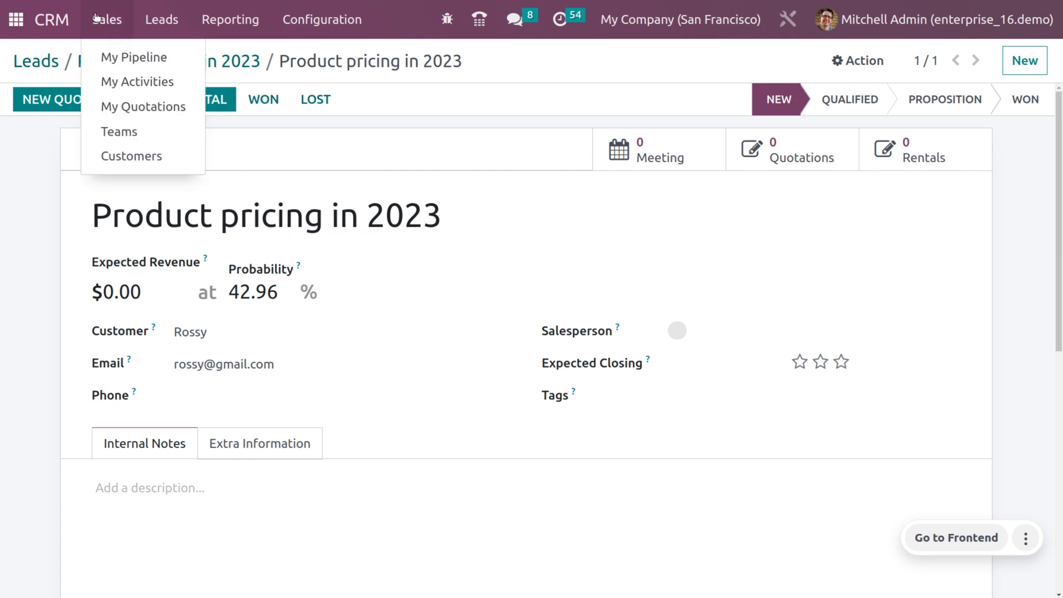
pyautogui.click(110, 55)
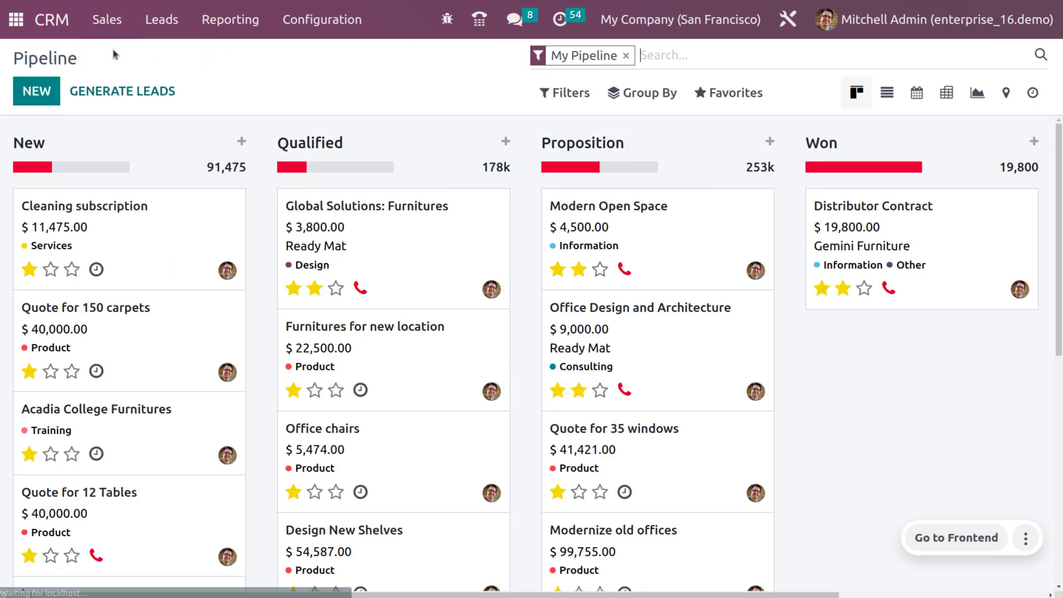
pyautogui.click(626, 55)
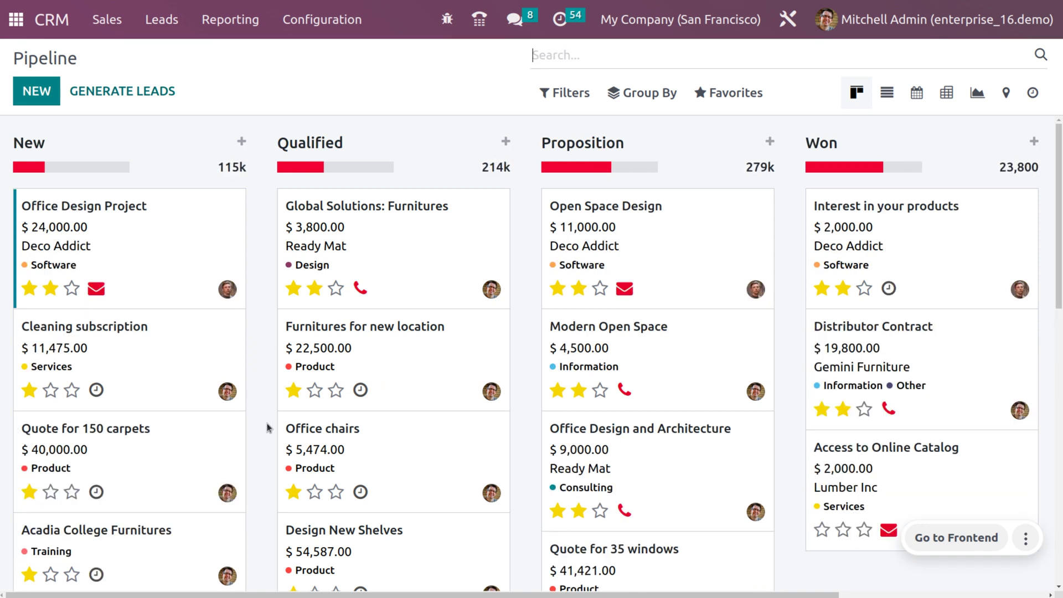
pyautogui.scroll(-5, 246, 485)
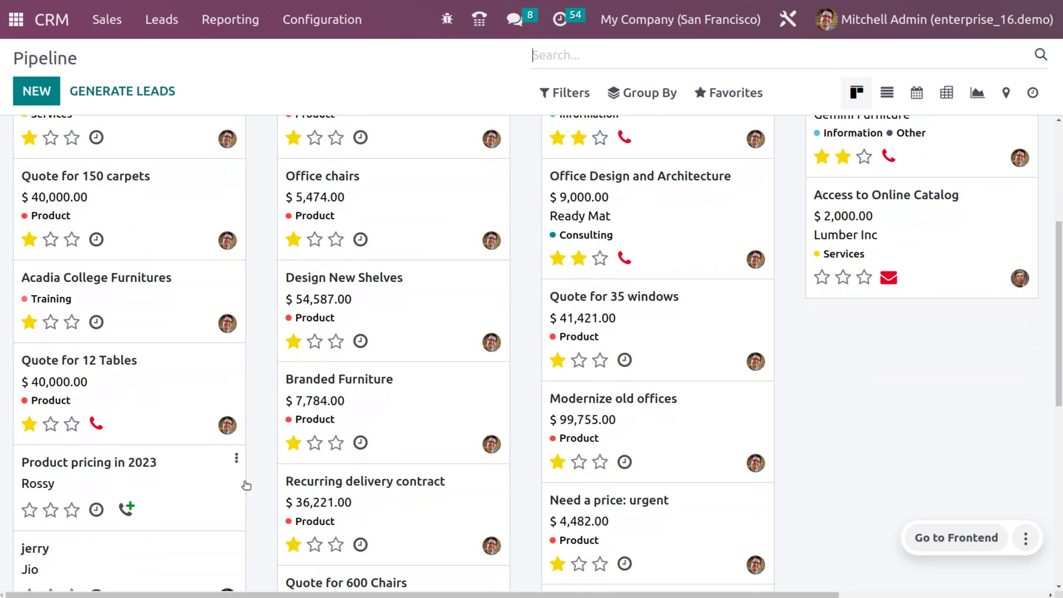
pyautogui.click(103, 464)
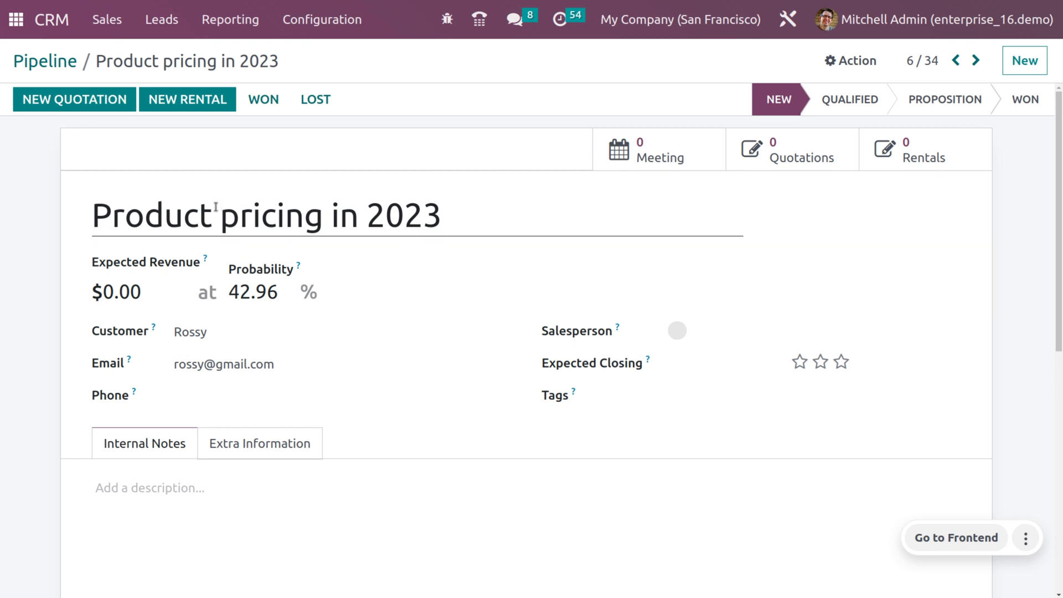
# From CRM Settings, run Rule-Based Assignment once immediately with the Update now action.
pyautogui.click(308, 7)
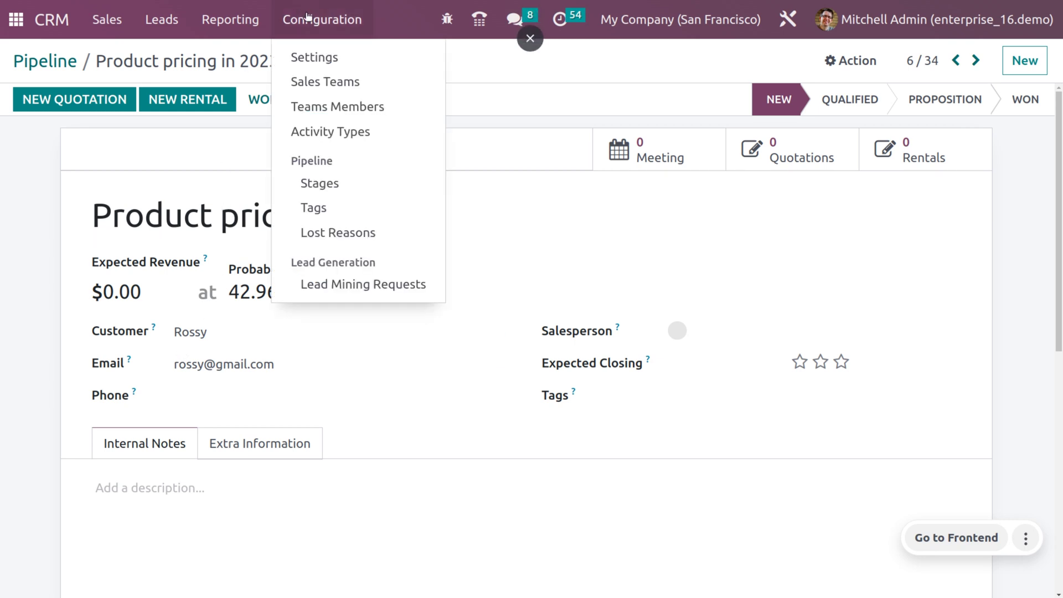
pyautogui.click(309, 53)
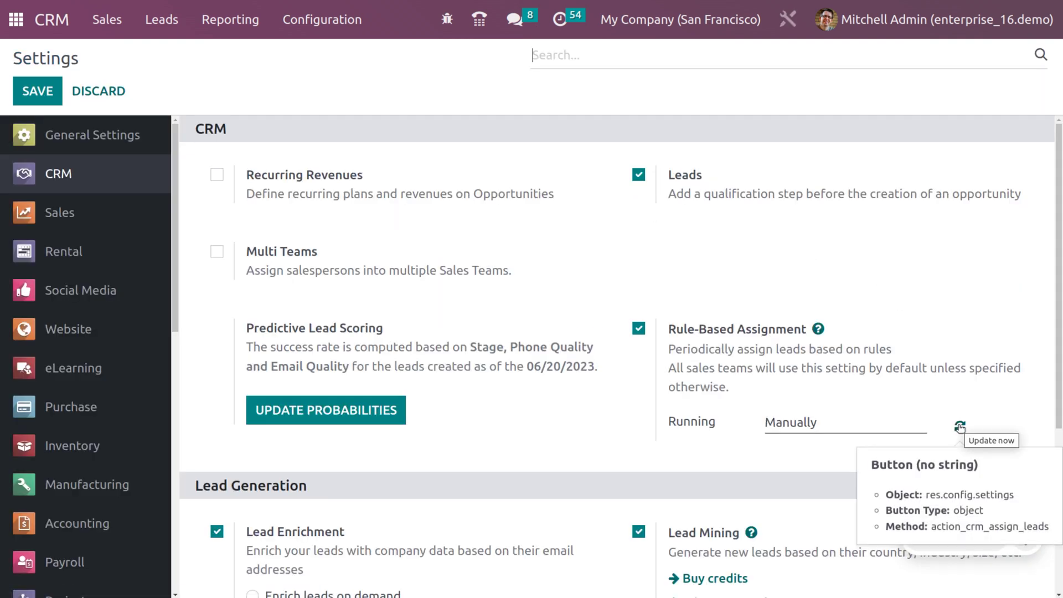
pyautogui.click(960, 428)
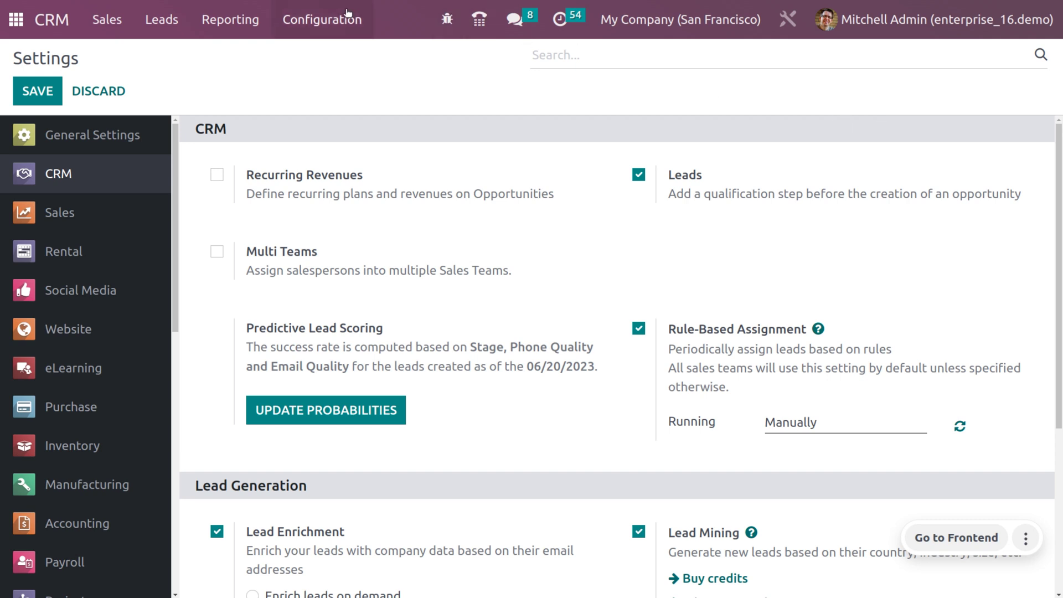
# Reopen the Sales team from Sales Teams to review its email assignment domain.
pyautogui.click(291, 20)
pyautogui.click(303, 86)
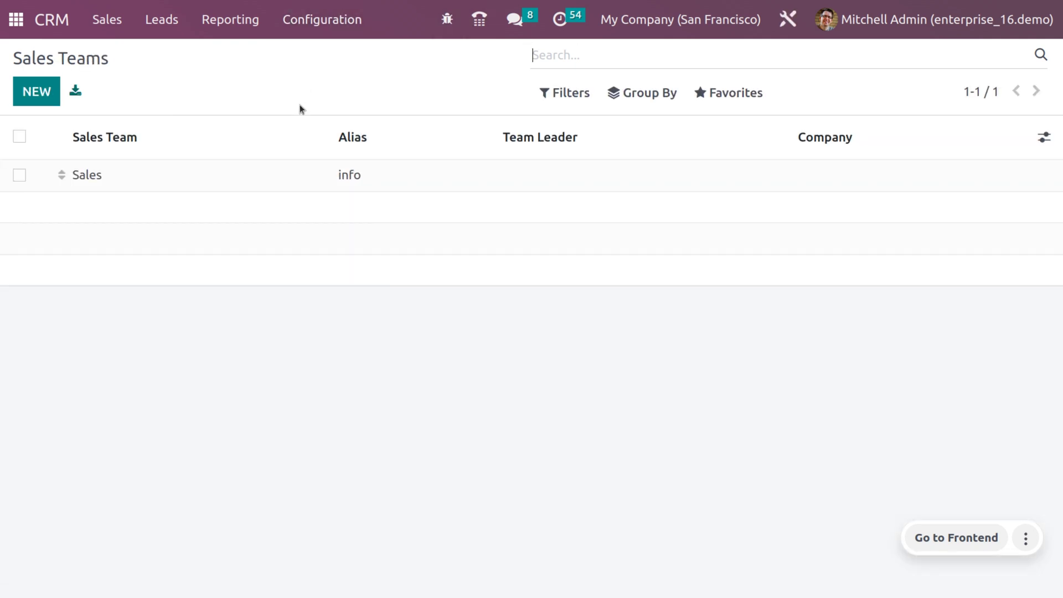
pyautogui.click(281, 181)
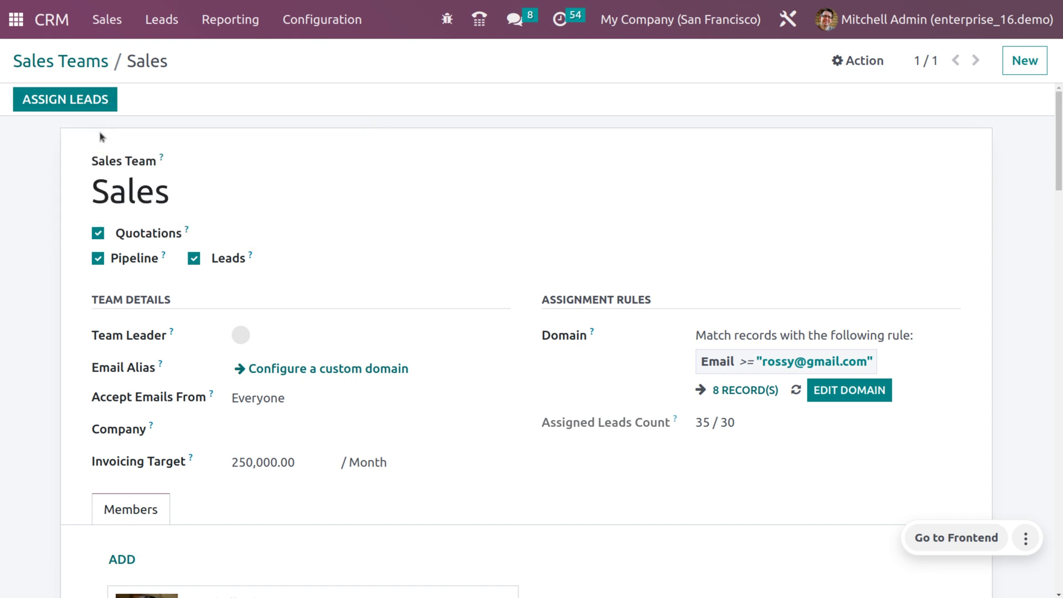
# Open the 'Product pricing in 2023' card from the Pipeline with the My Pipeline filter removed.
pyautogui.click(136, 21)
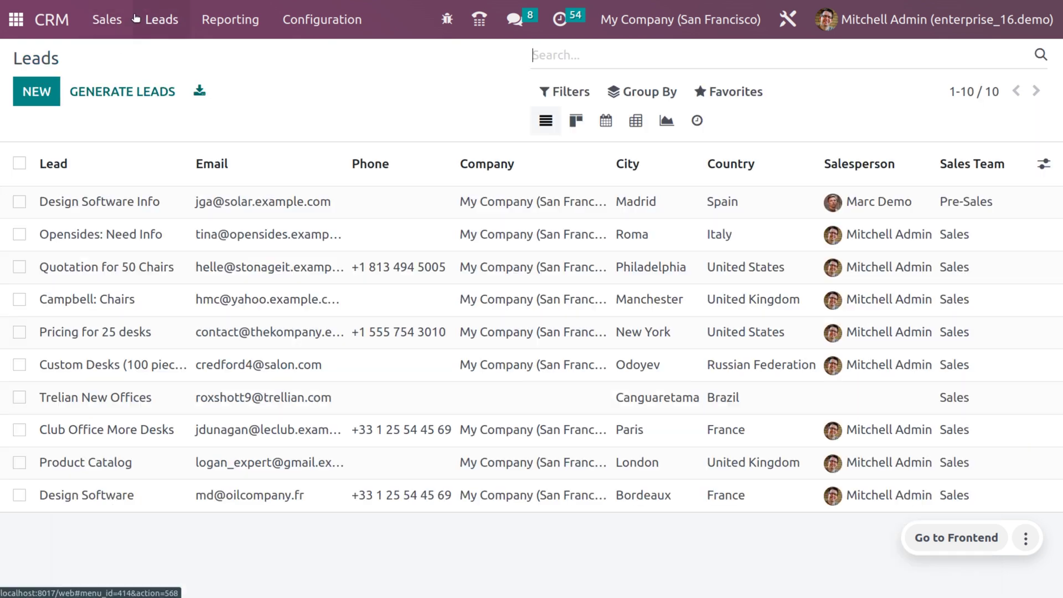
pyautogui.click(107, 20)
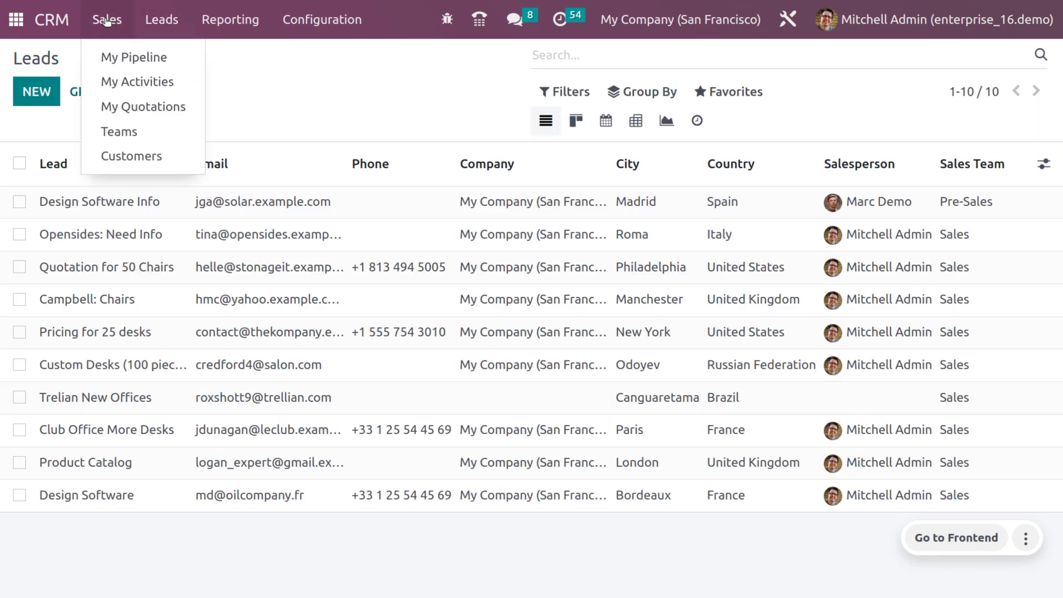
pyautogui.click(120, 66)
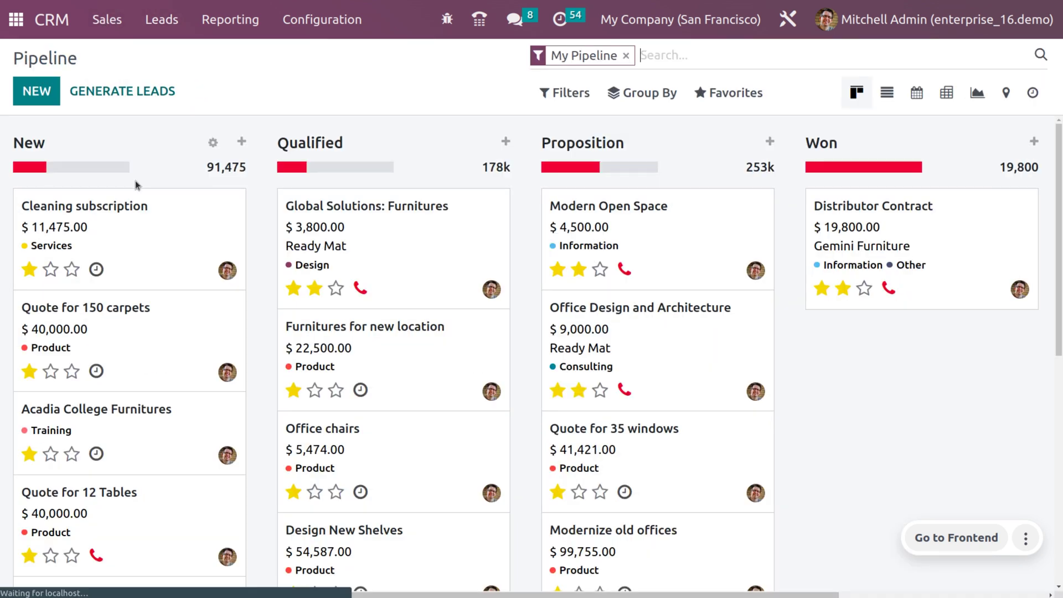
pyautogui.click(626, 59)
pyautogui.scroll(-3, 222, 498)
pyautogui.scroll(-2, 212, 537)
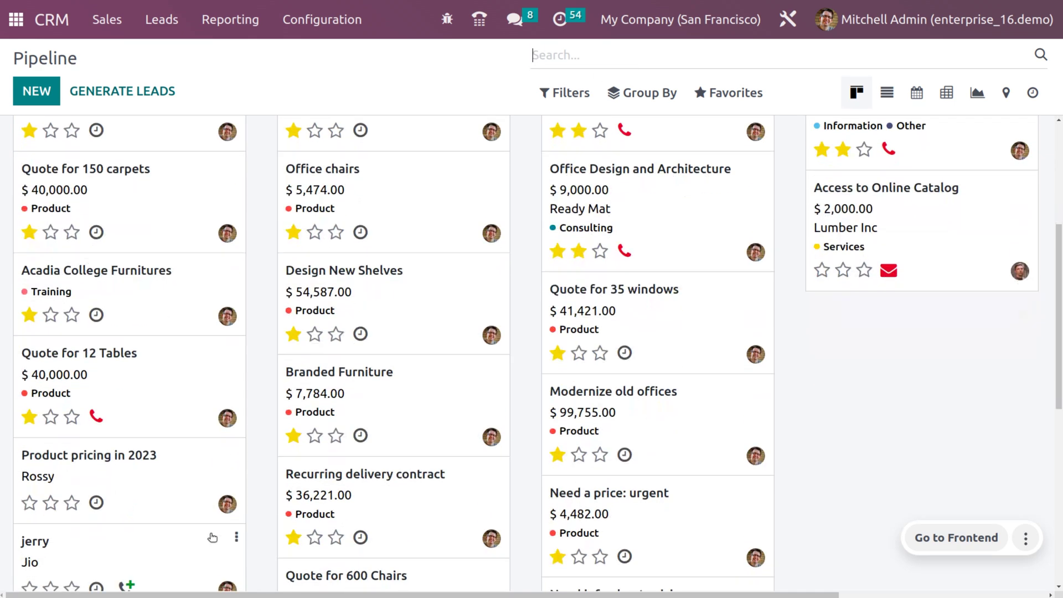
pyautogui.scroll(-1, 212, 538)
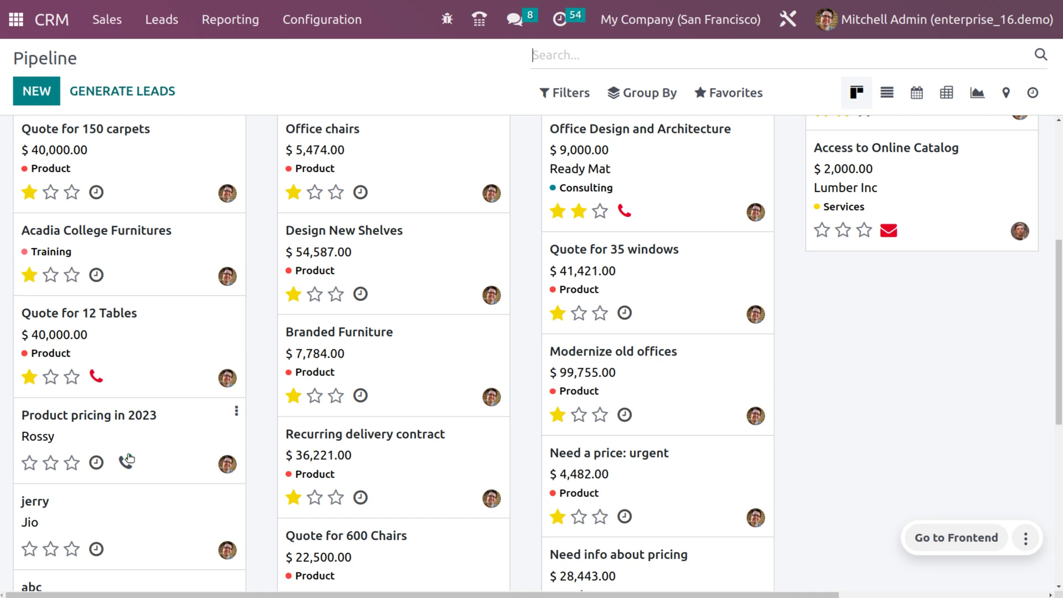
pyautogui.click(73, 438)
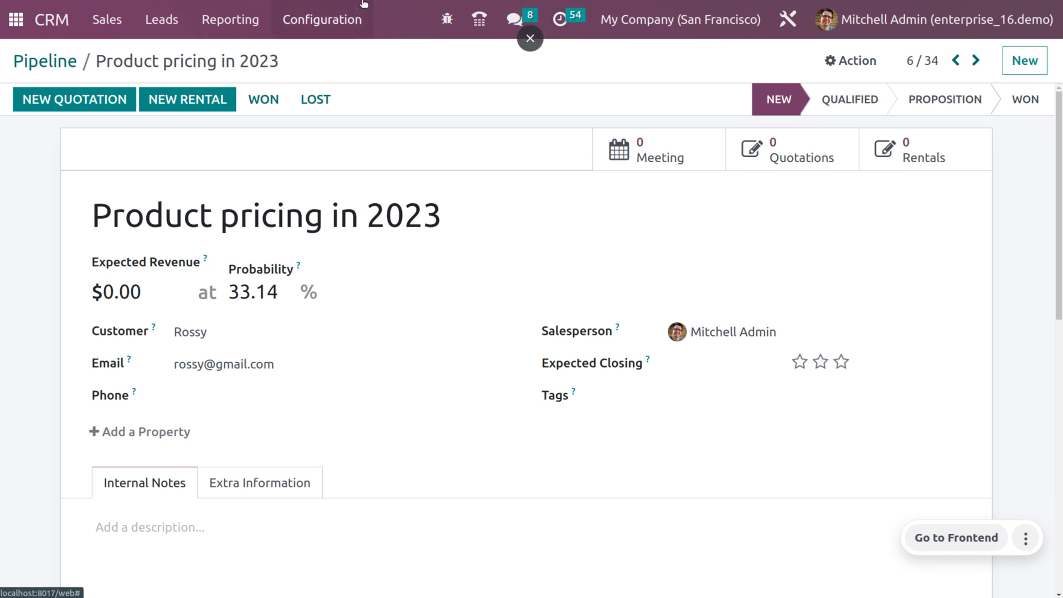
# In CRM Settings, set Rule-Based Assignment to Repeatedly every 1 Minutes and save.
pyautogui.click(339, 19)
pyautogui.click(339, 55)
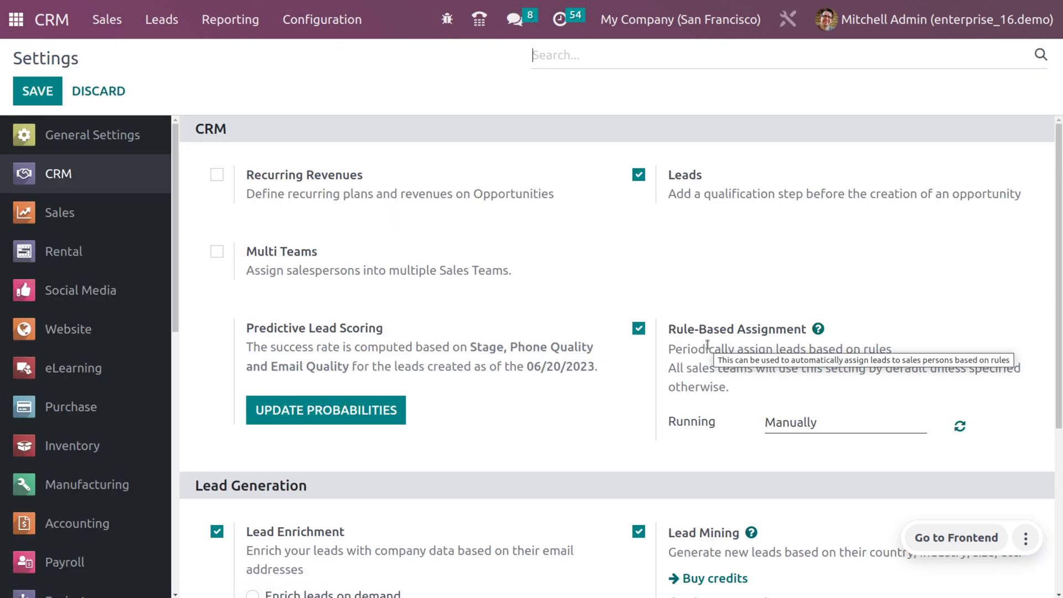
pyautogui.click(849, 424)
pyautogui.click(827, 456)
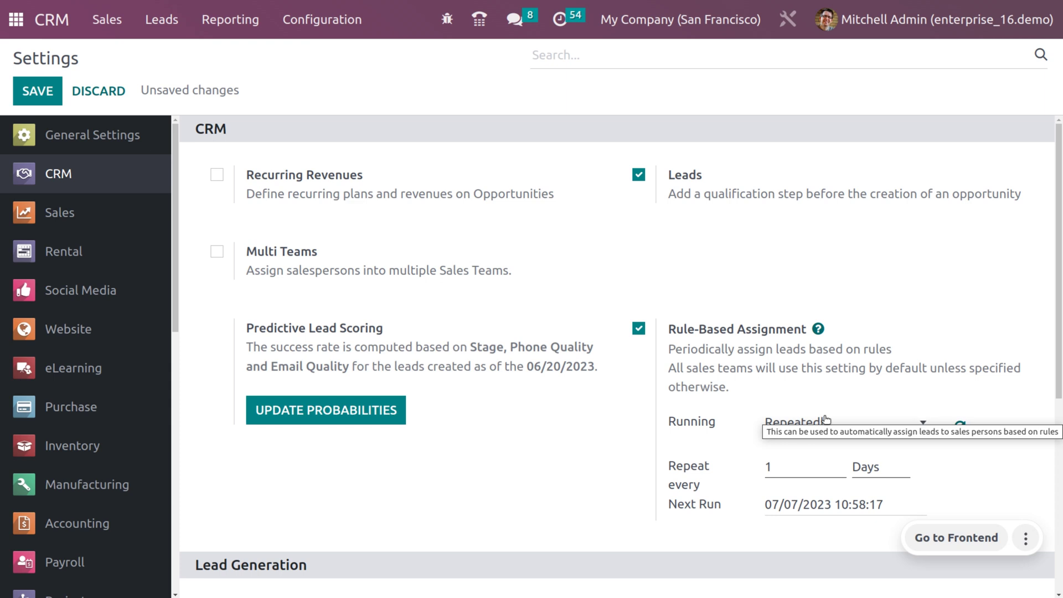
pyautogui.moveTo(868, 329)
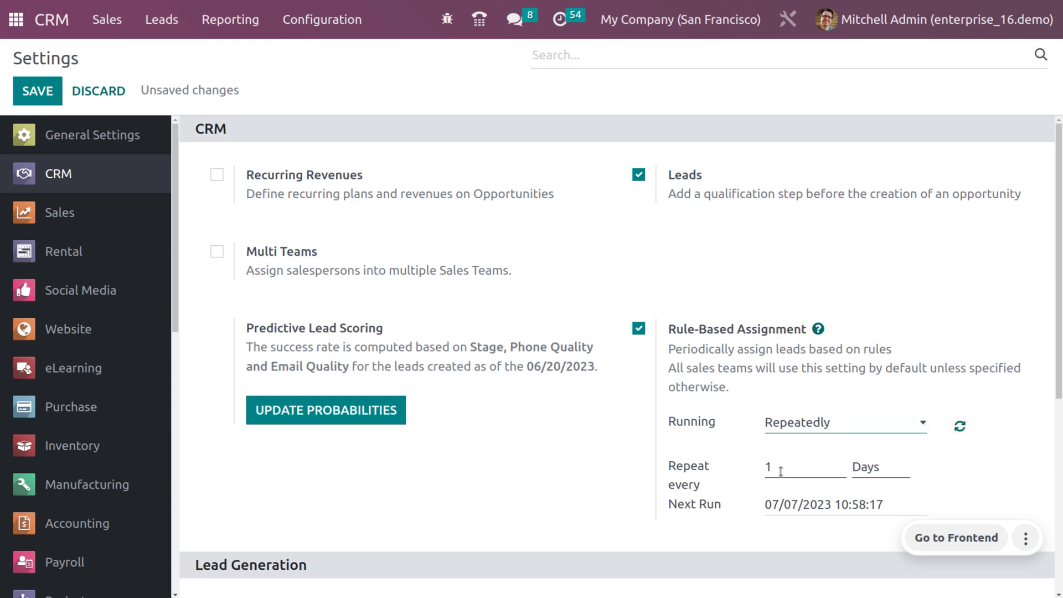
pyautogui.click(866, 472)
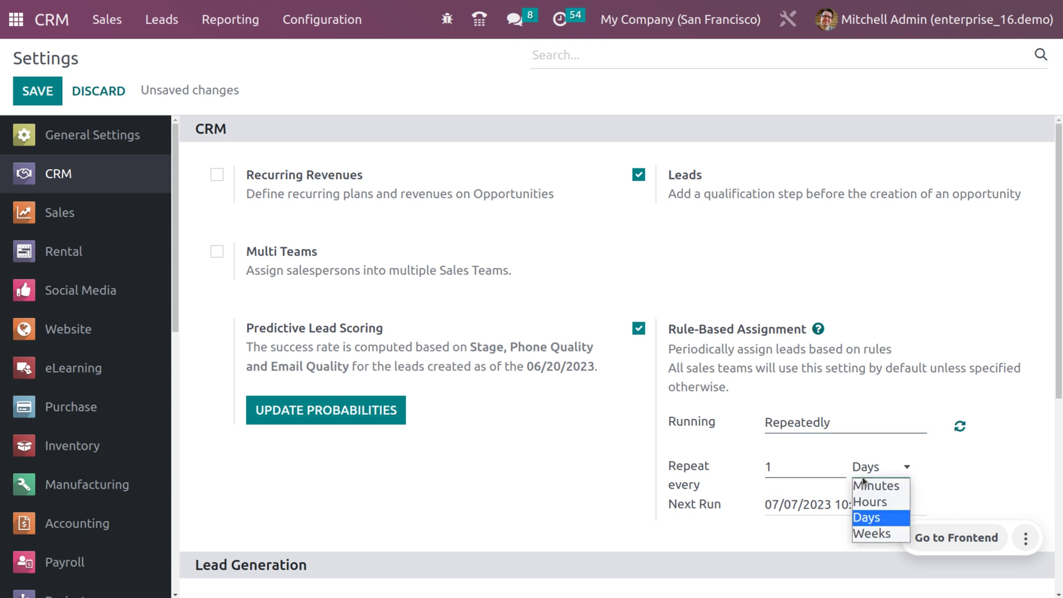
pyautogui.click(868, 488)
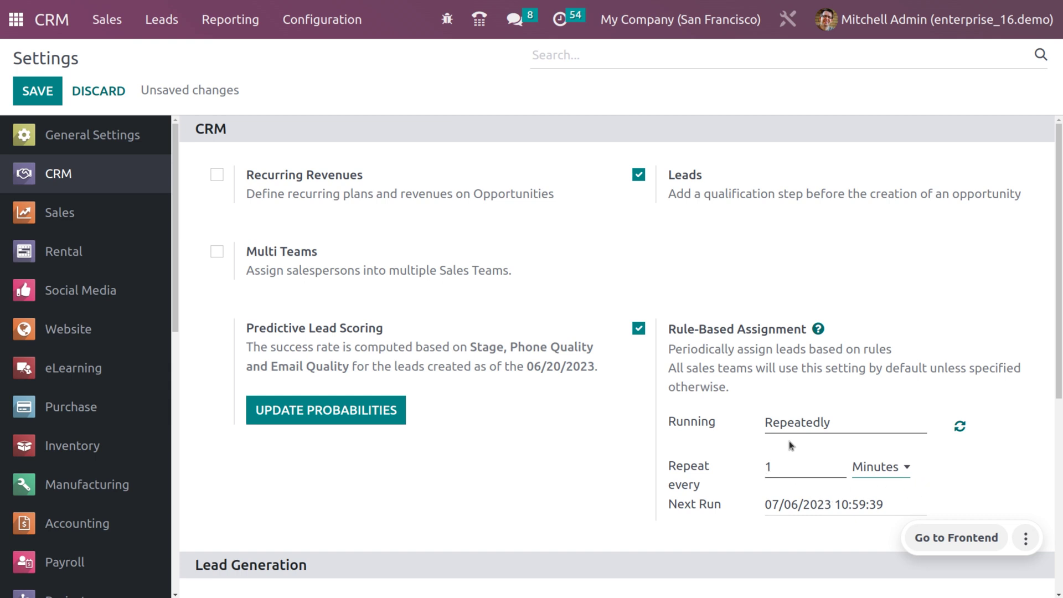
pyautogui.click(38, 91)
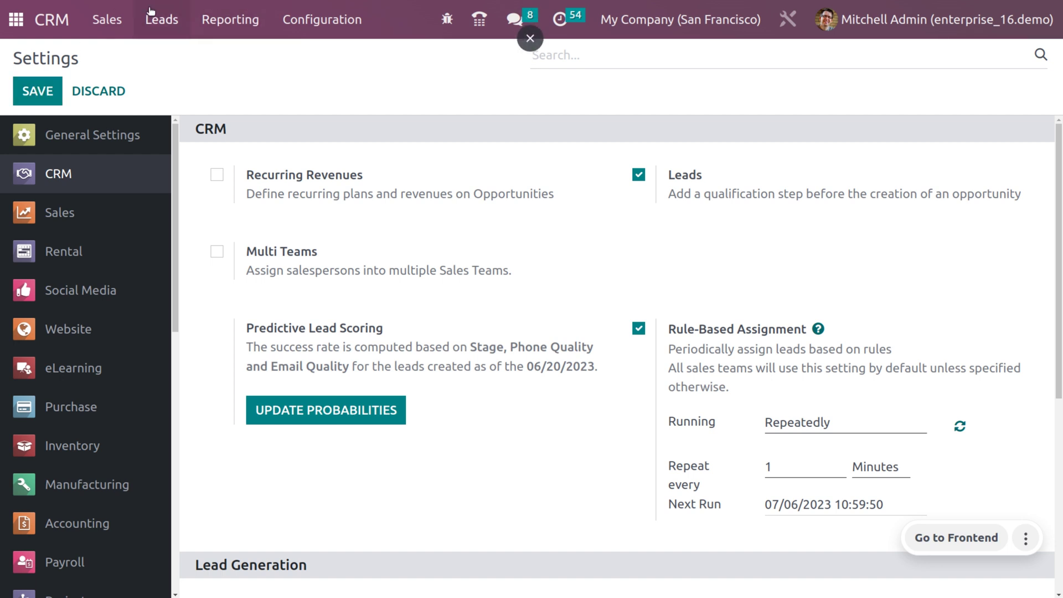
# Set the pricing lead's customer contact's country to India and save the record.
pyautogui.click(107, 19)
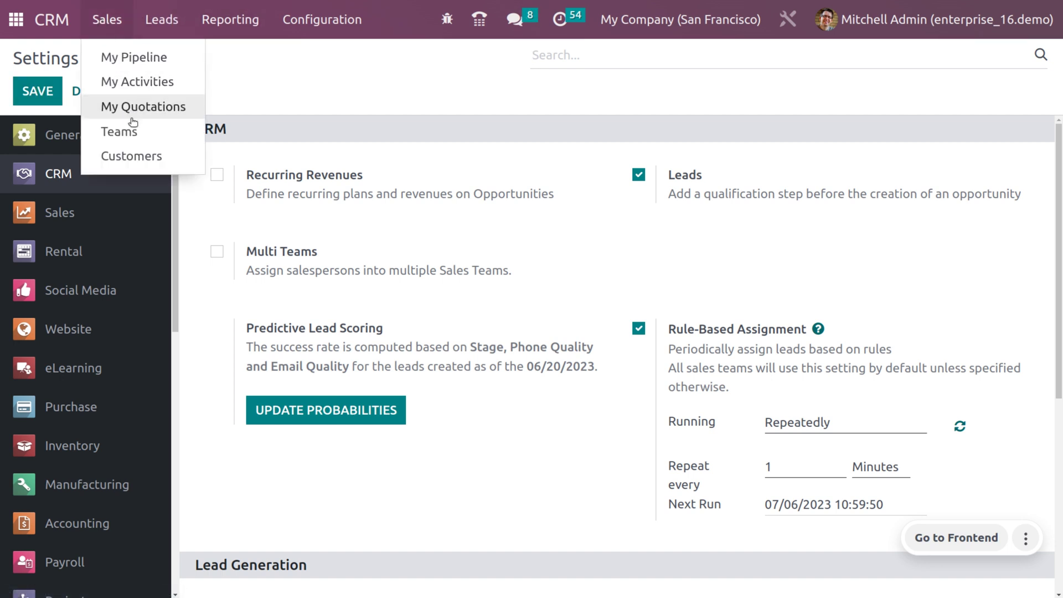
pyautogui.click(138, 160)
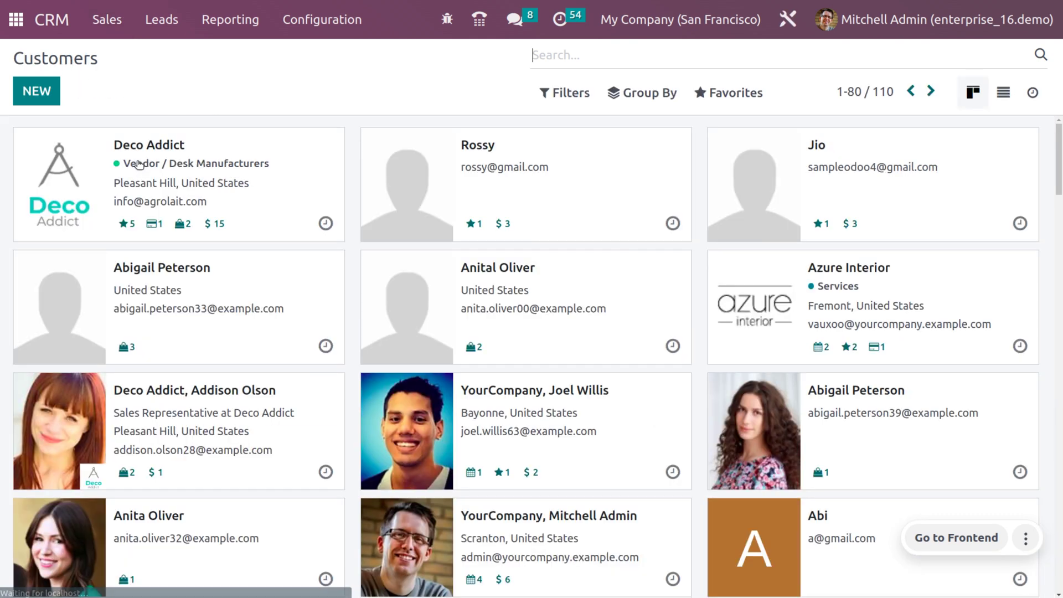
pyautogui.click(499, 150)
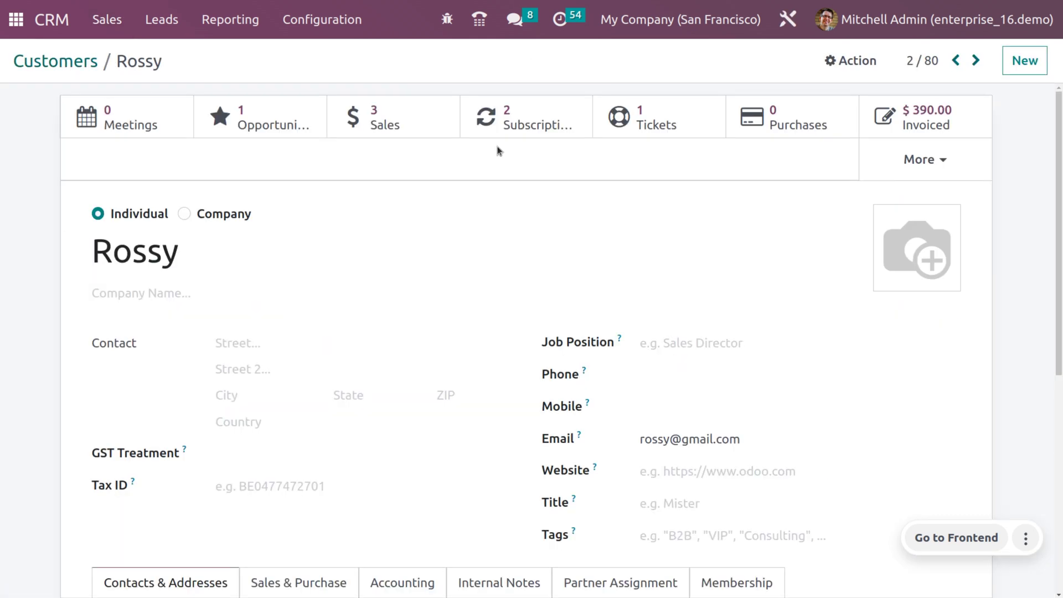
pyautogui.scroll(-1, 283, 430)
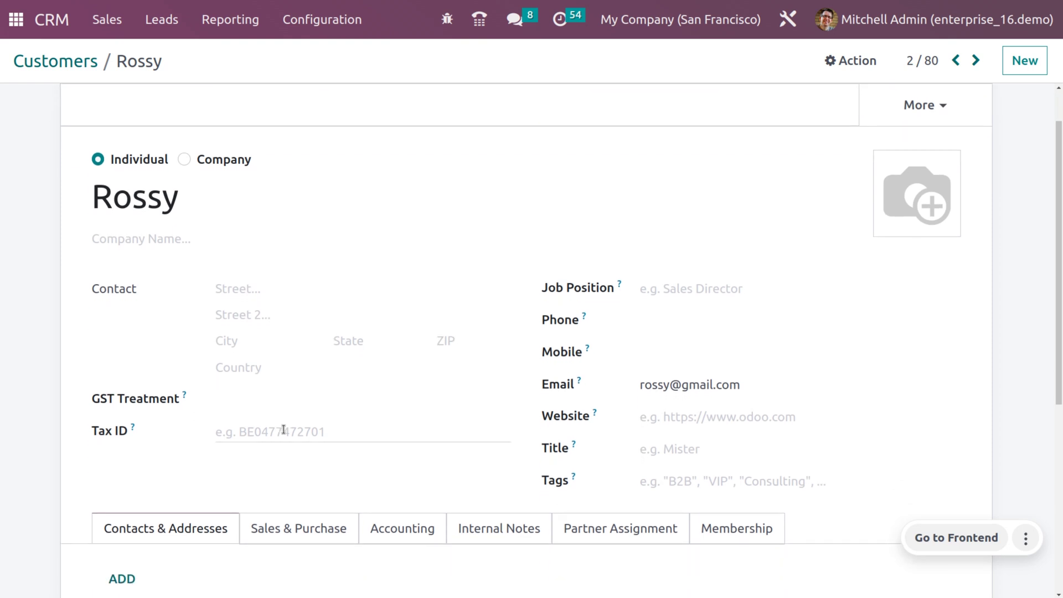
pyautogui.click(252, 375)
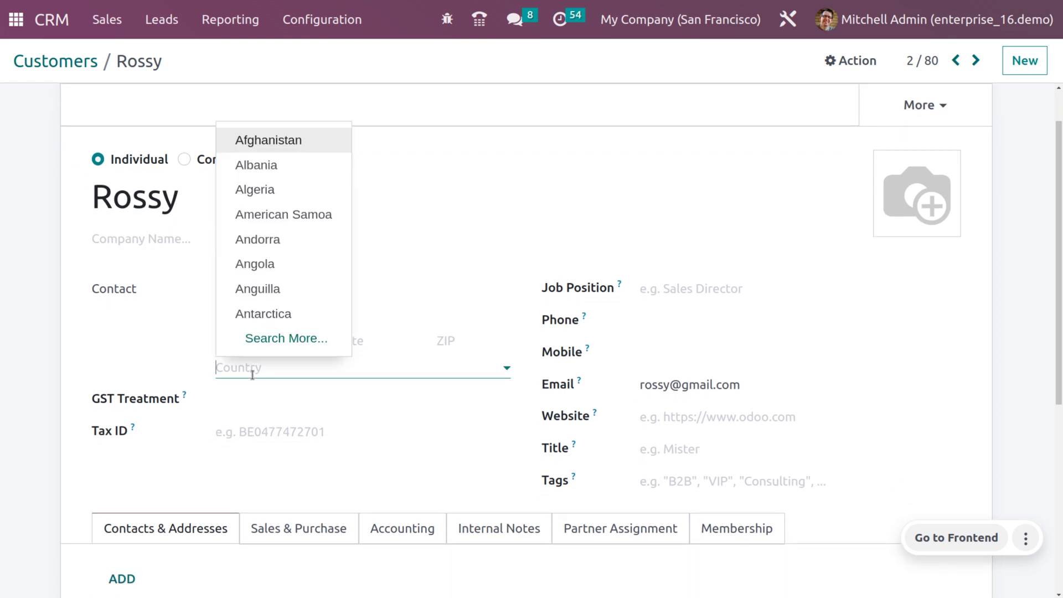
pyautogui.write('India')
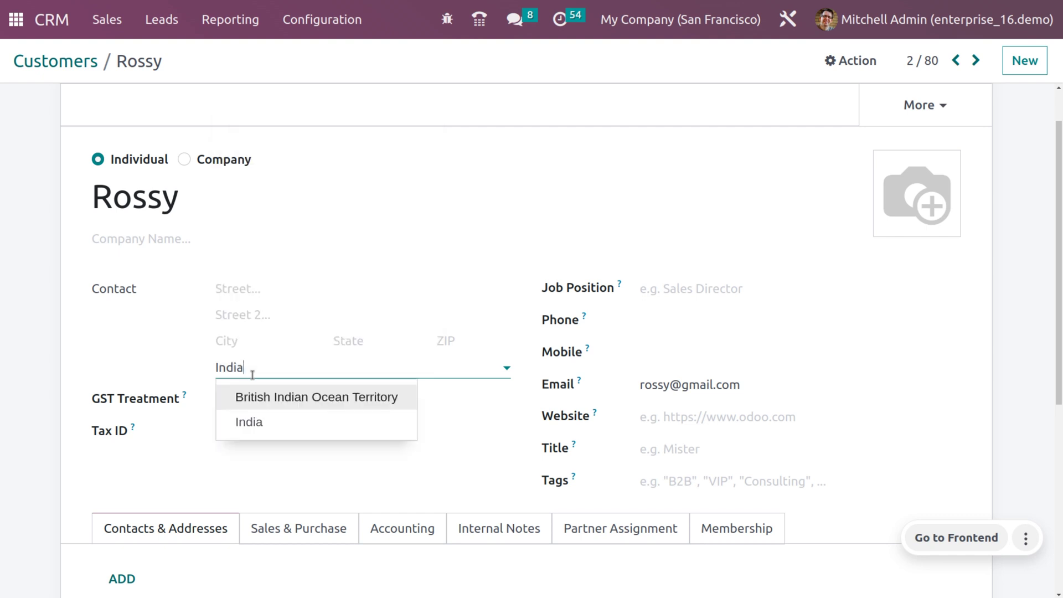
pyautogui.click(256, 422)
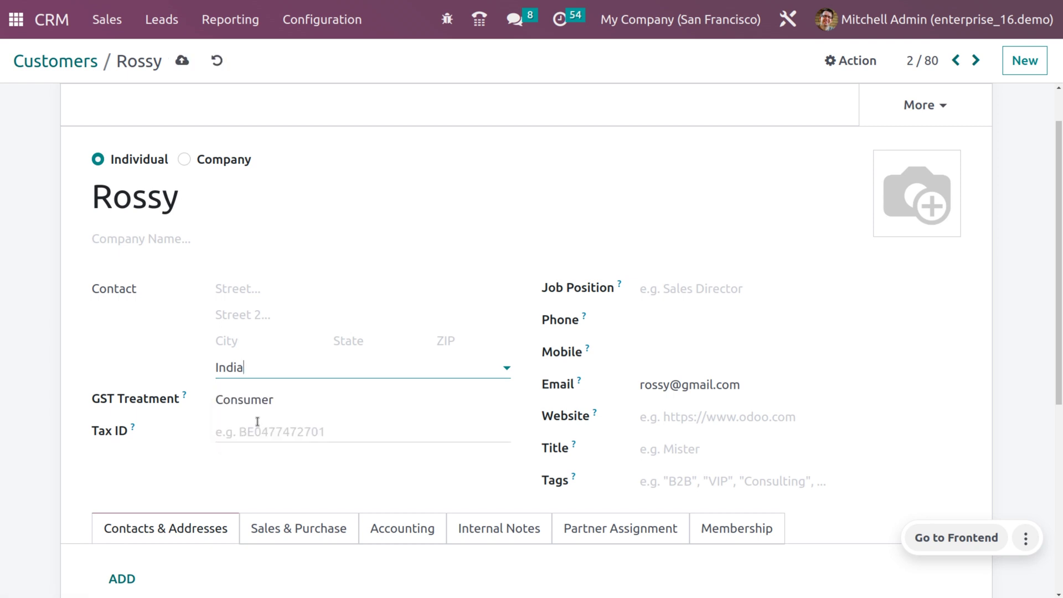
pyautogui.click(181, 62)
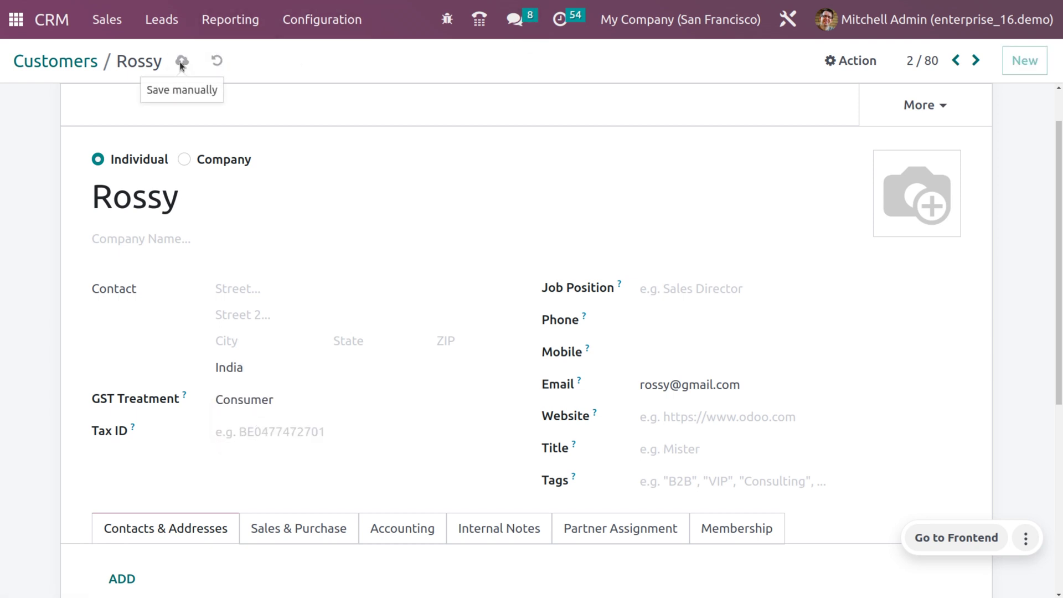
pyautogui.click(326, 37)
# Change the Sales team's assignment domain rule to Country >= "India" and apply it.
pyautogui.click(327, 81)
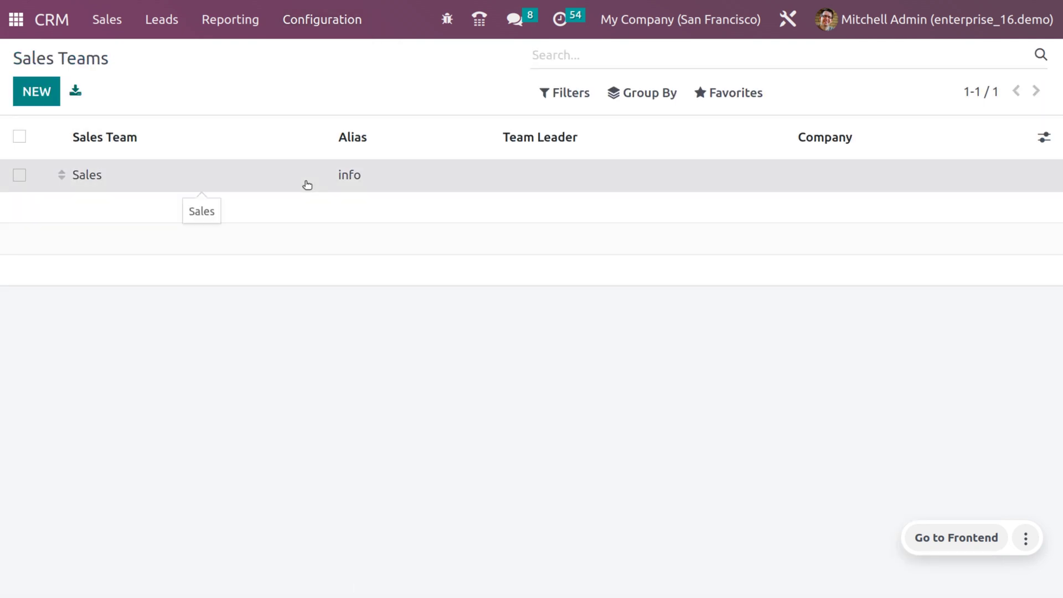
pyautogui.click(308, 185)
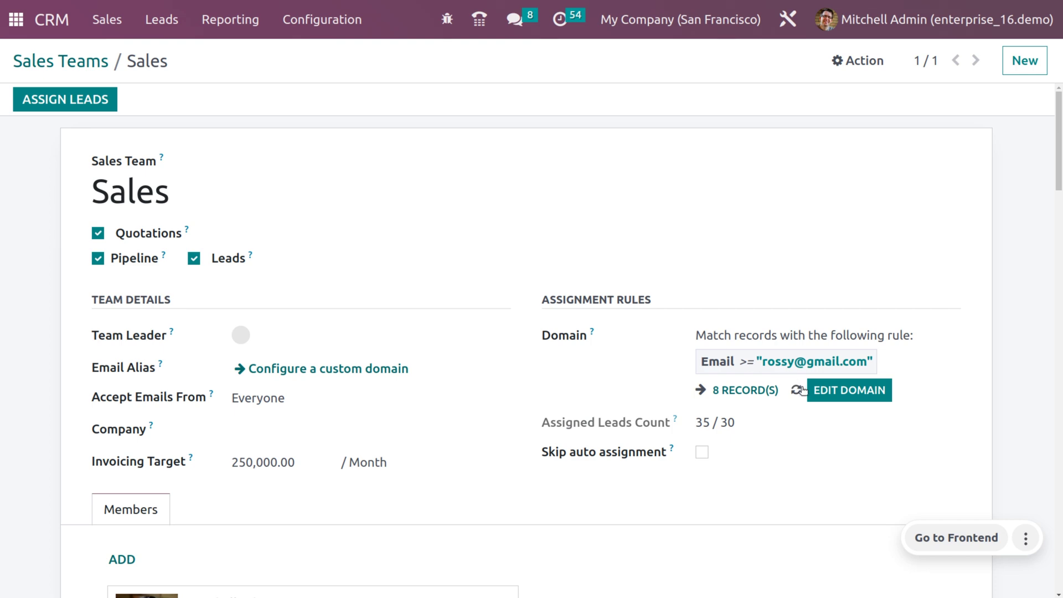
pyautogui.click(826, 390)
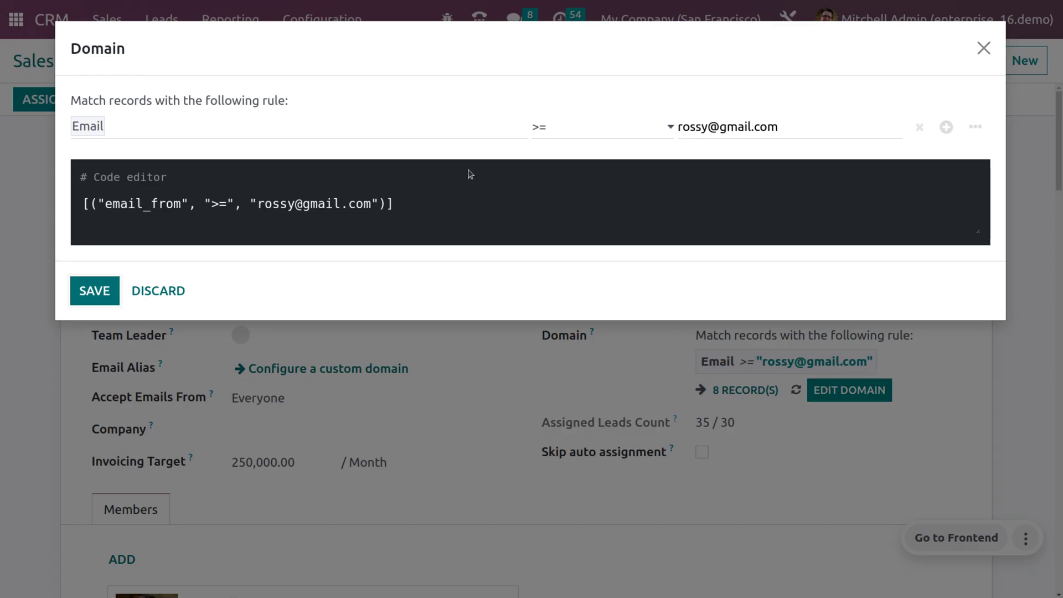
pyautogui.click(387, 125)
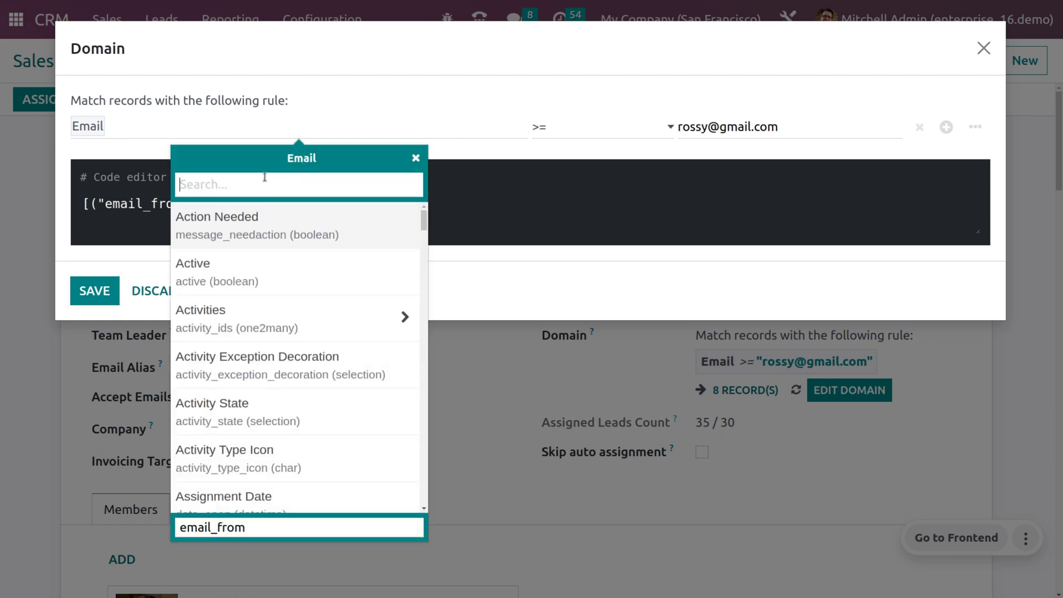
pyautogui.write('coun')
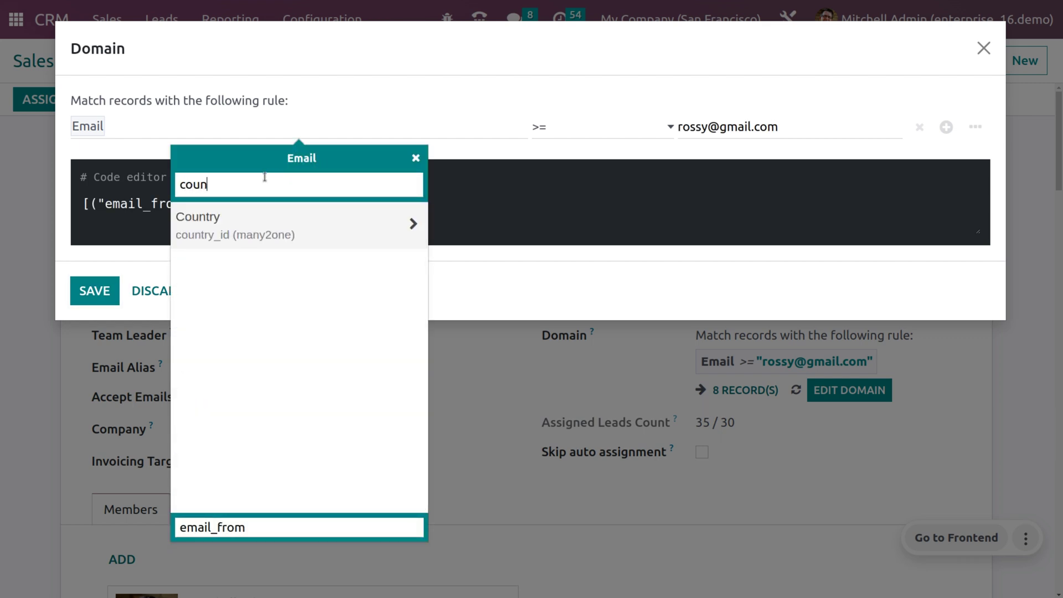
pyautogui.write('try')
pyautogui.click(228, 240)
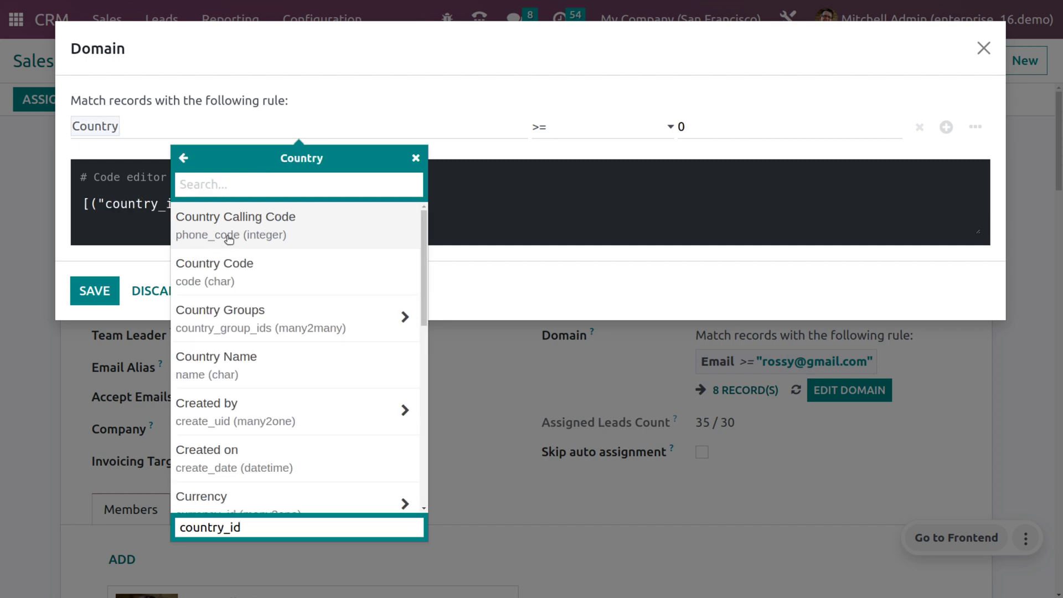
pyautogui.click(712, 126)
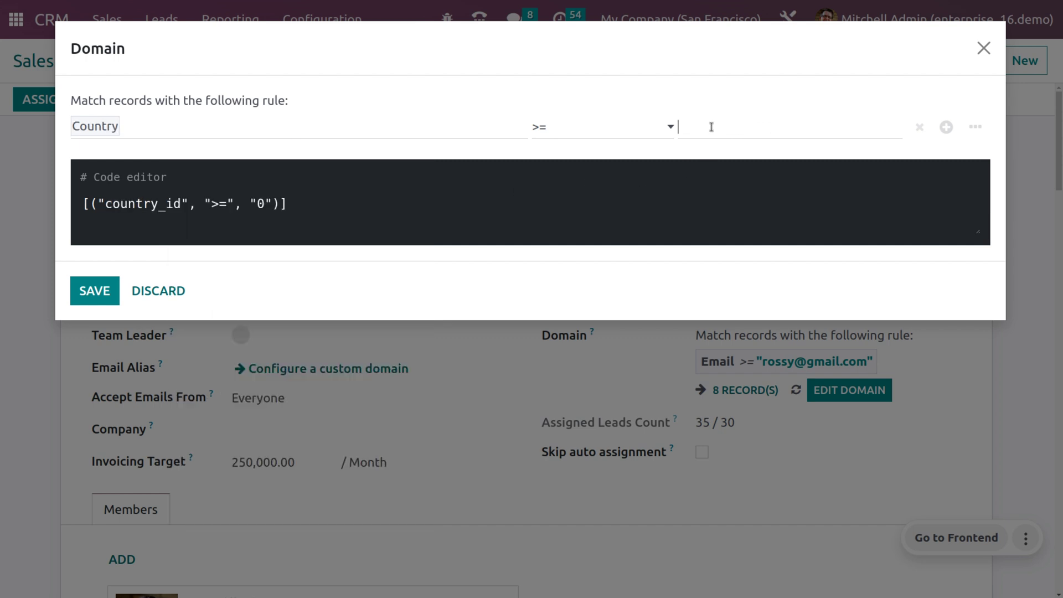
pyautogui.write('India')
pyautogui.click(659, 153)
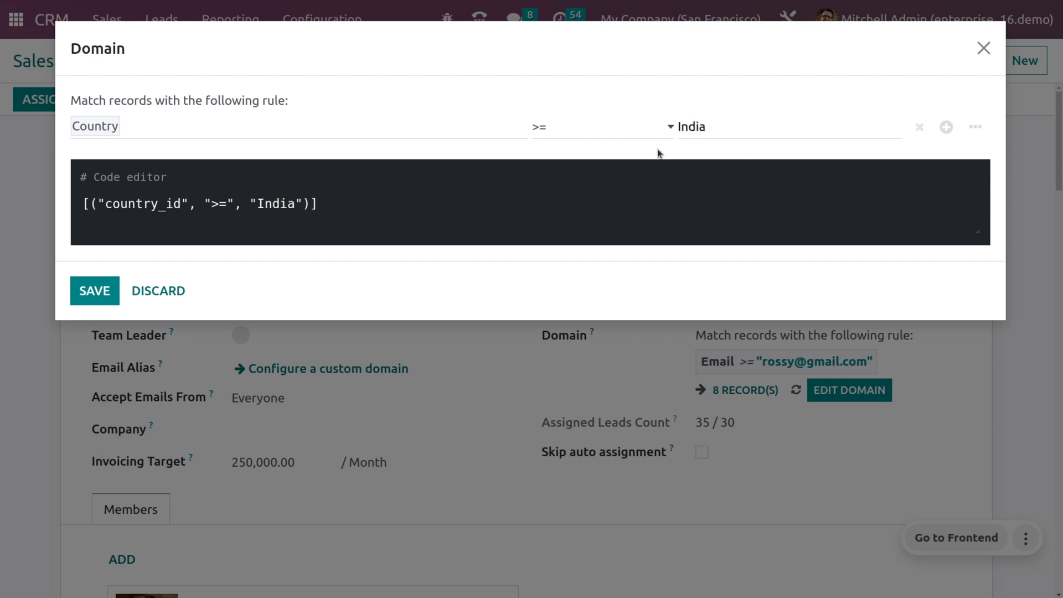
pyautogui.click(93, 299)
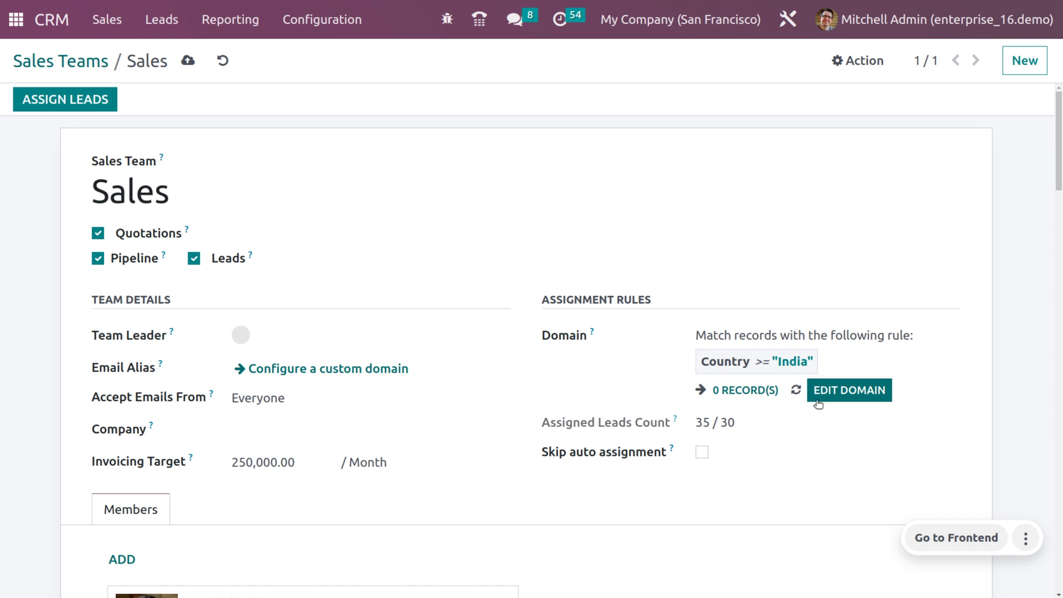
# Save the Sales team, then run lead assignment immediately from the CRM settings.
pyautogui.click(191, 64)
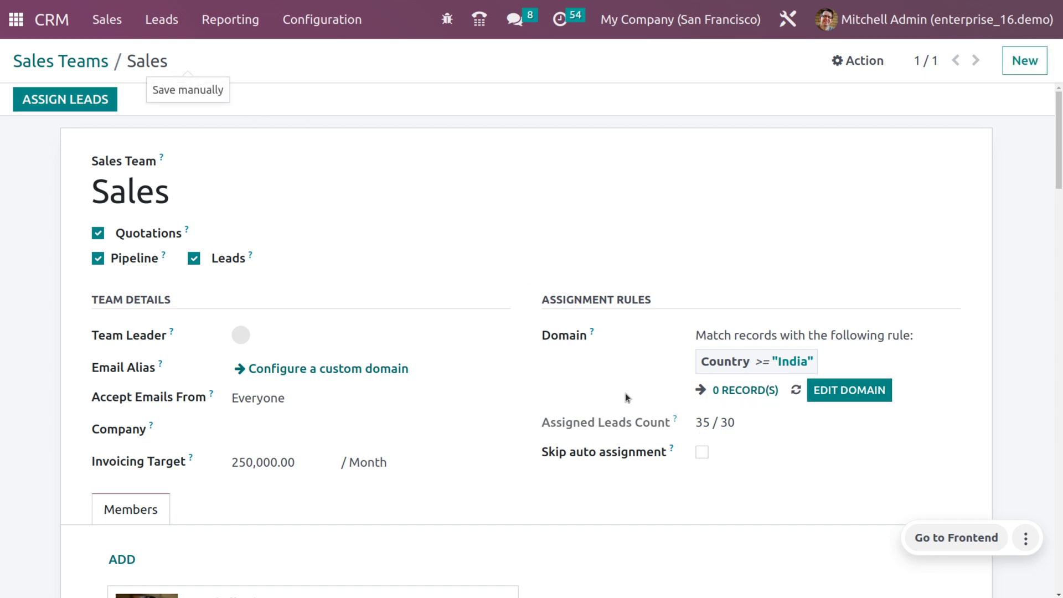
pyautogui.click(349, 26)
pyautogui.click(355, 59)
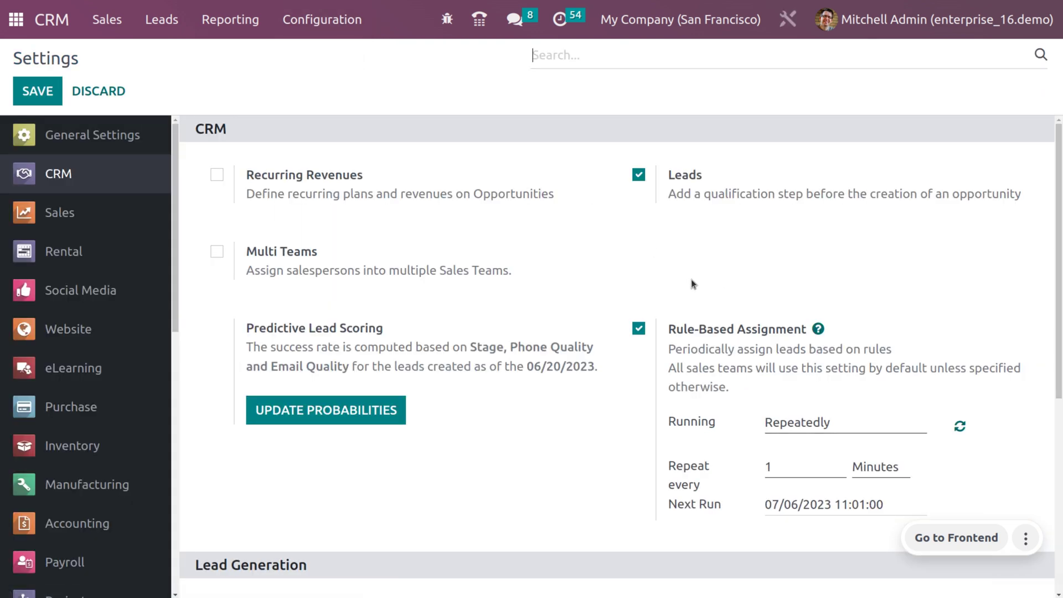
pyautogui.click(959, 430)
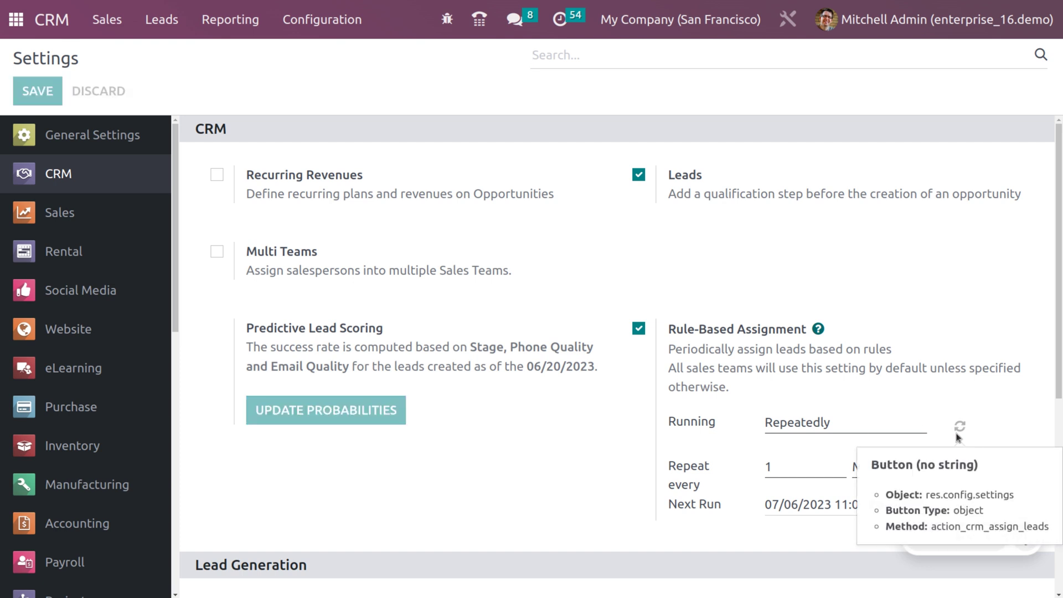